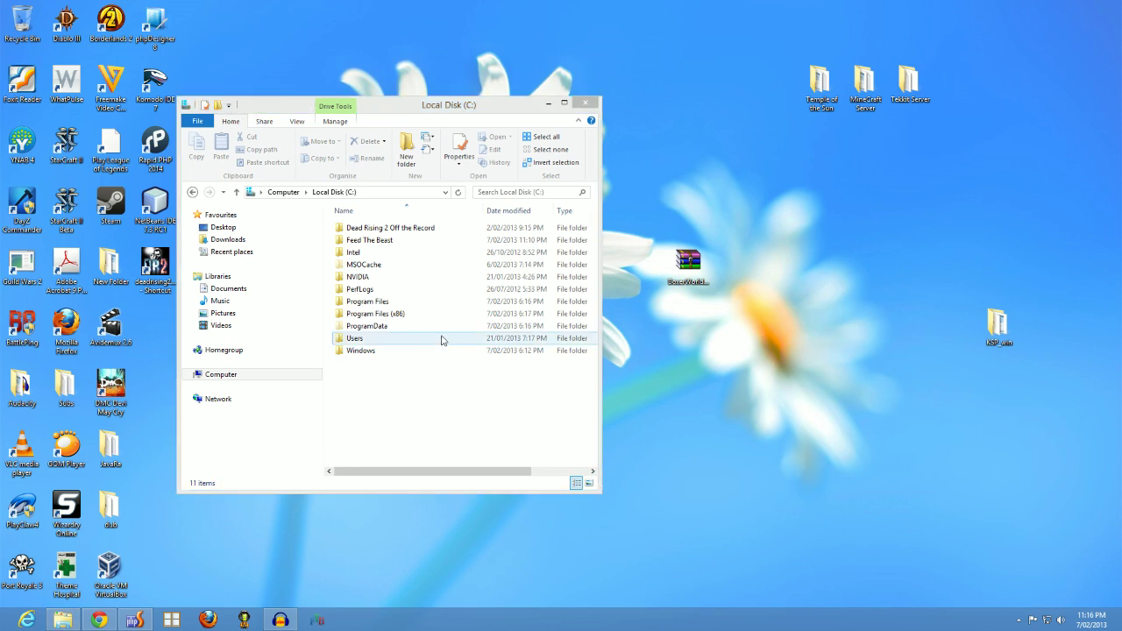
- Open the BoxerWorld_Ep20_07022013.zip archive with Windows Explorer and place its window beside the Local Disk (C:) window
drag(659, 223, 712, 281)
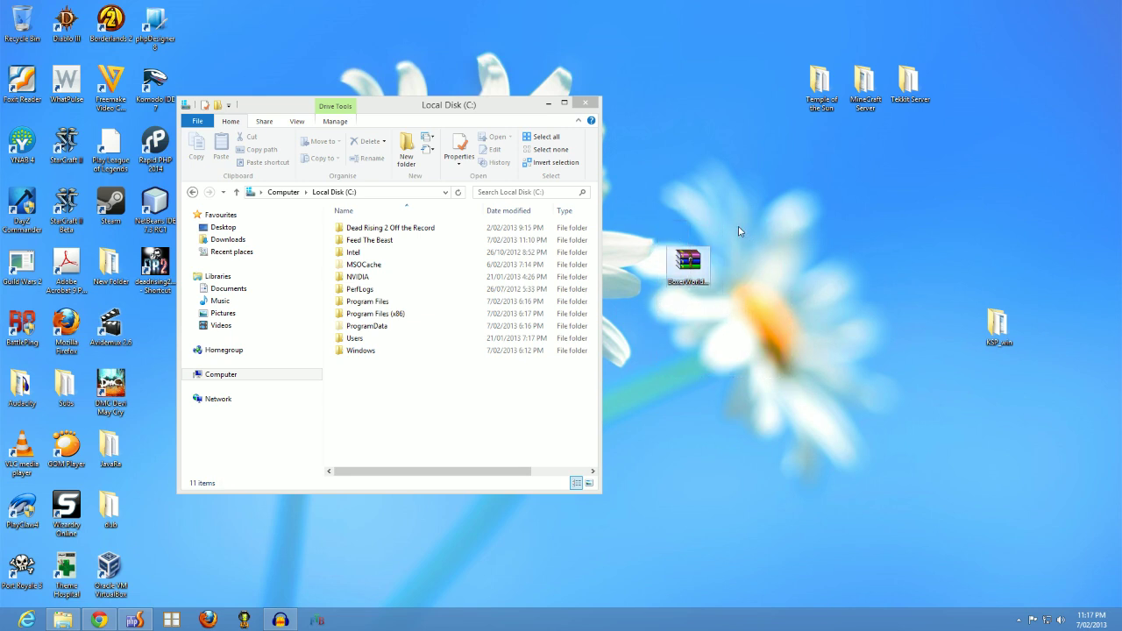
drag(626, 184, 776, 350)
right_click(690, 266)
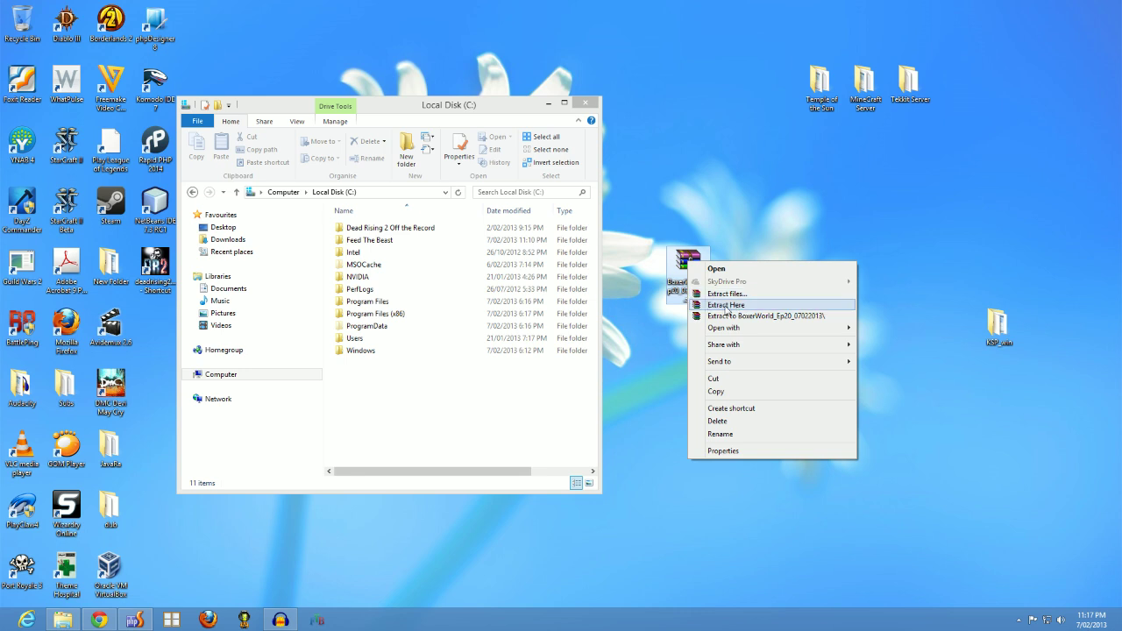
mouse_move(732, 329)
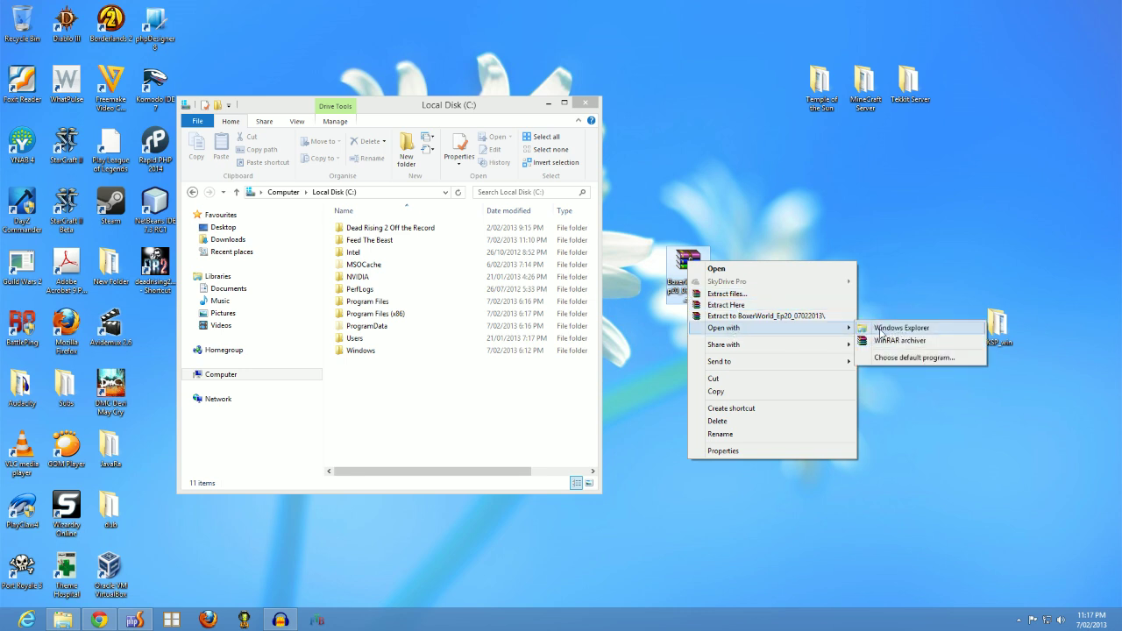
click(884, 329)
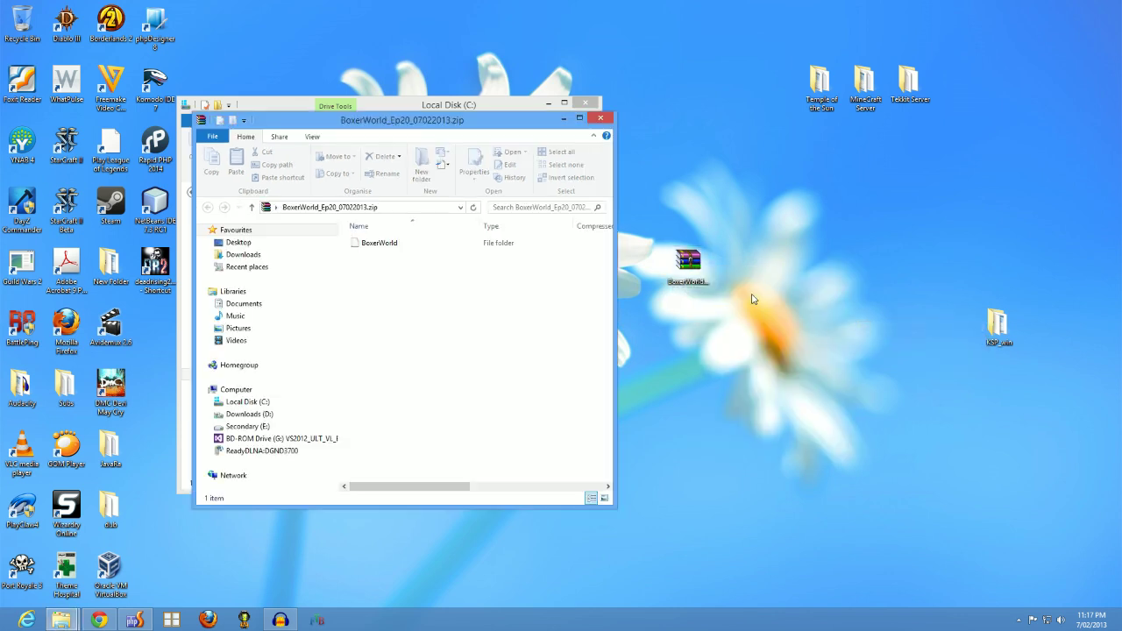
drag(443, 123, 894, 136)
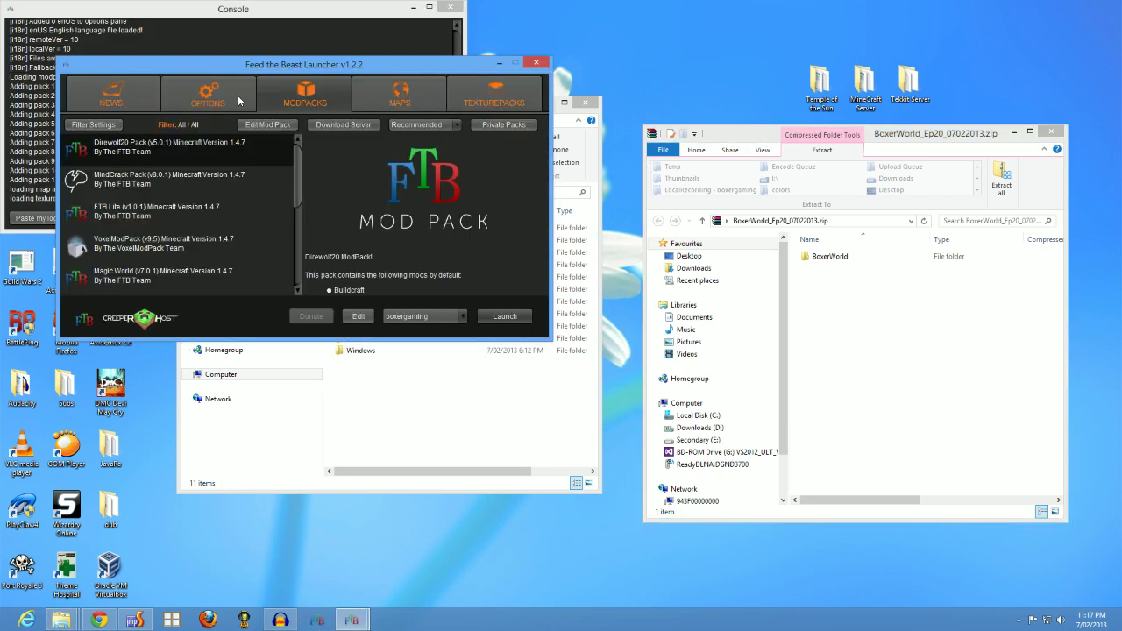
- Check the install folder in the Feed the Beast Launcher options, and browse in that folder to Direwolf20 > minecraft > saves
click(208, 91)
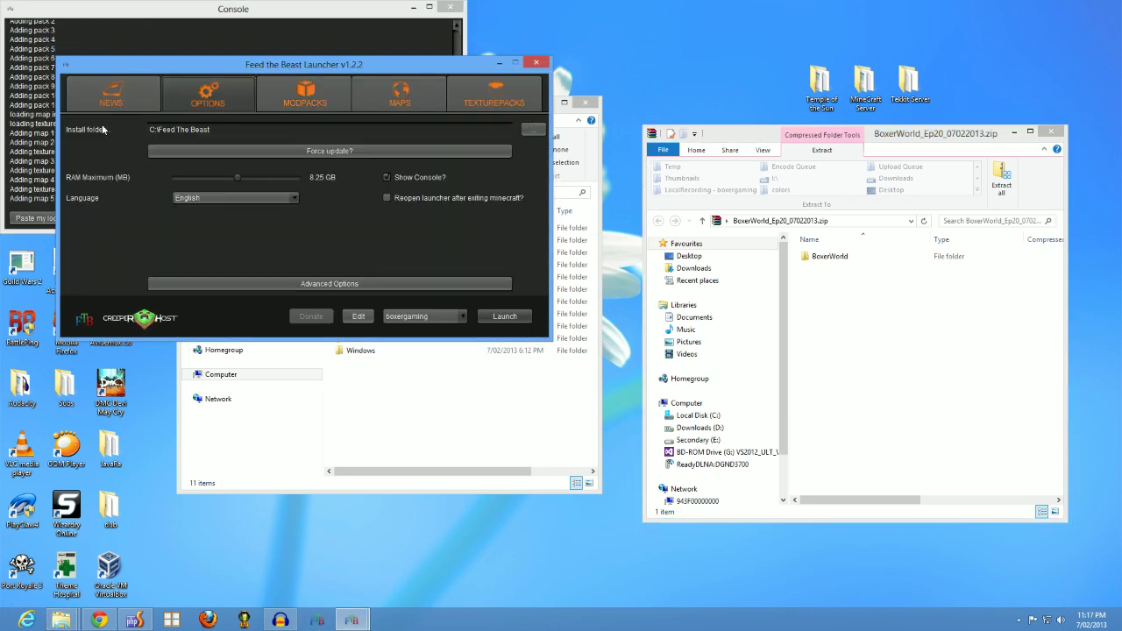
click(230, 129)
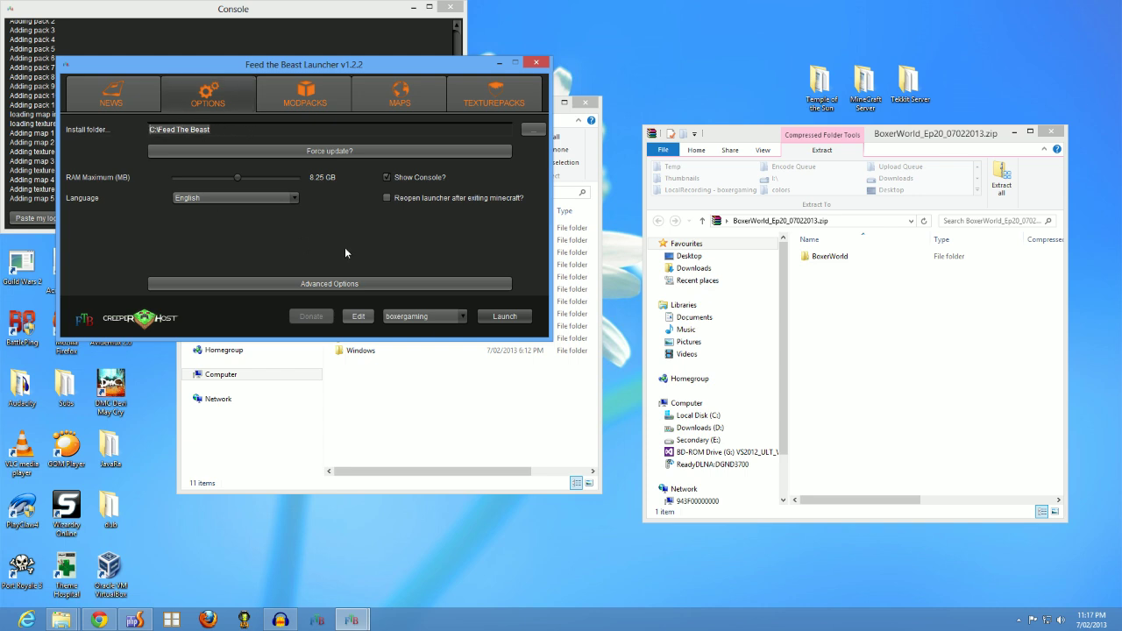
click(403, 441)
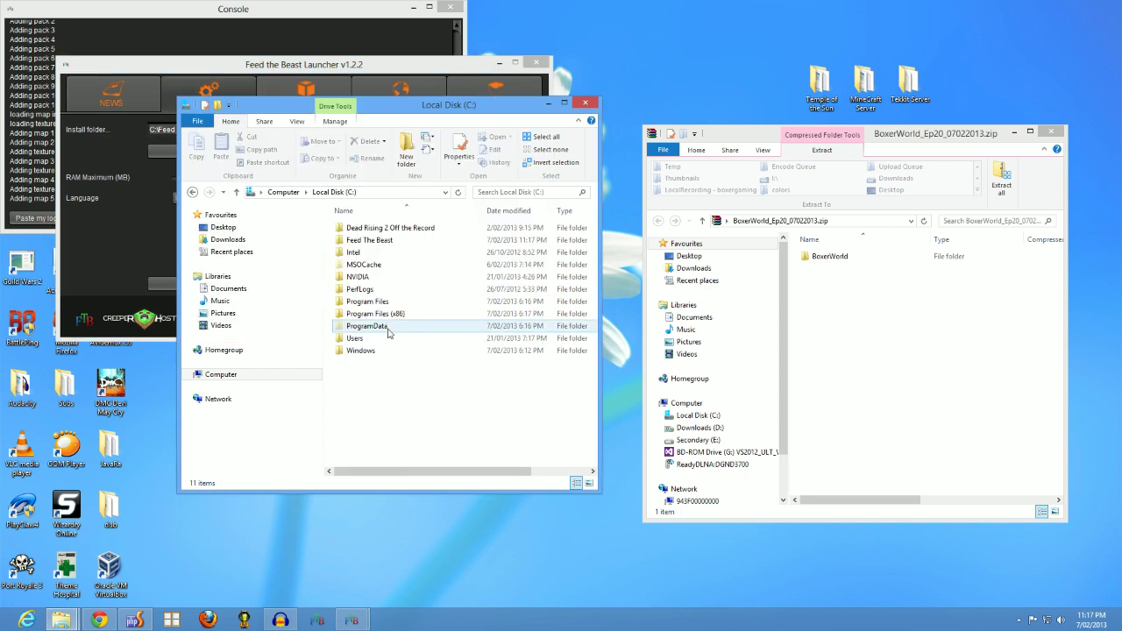
double_click(377, 240)
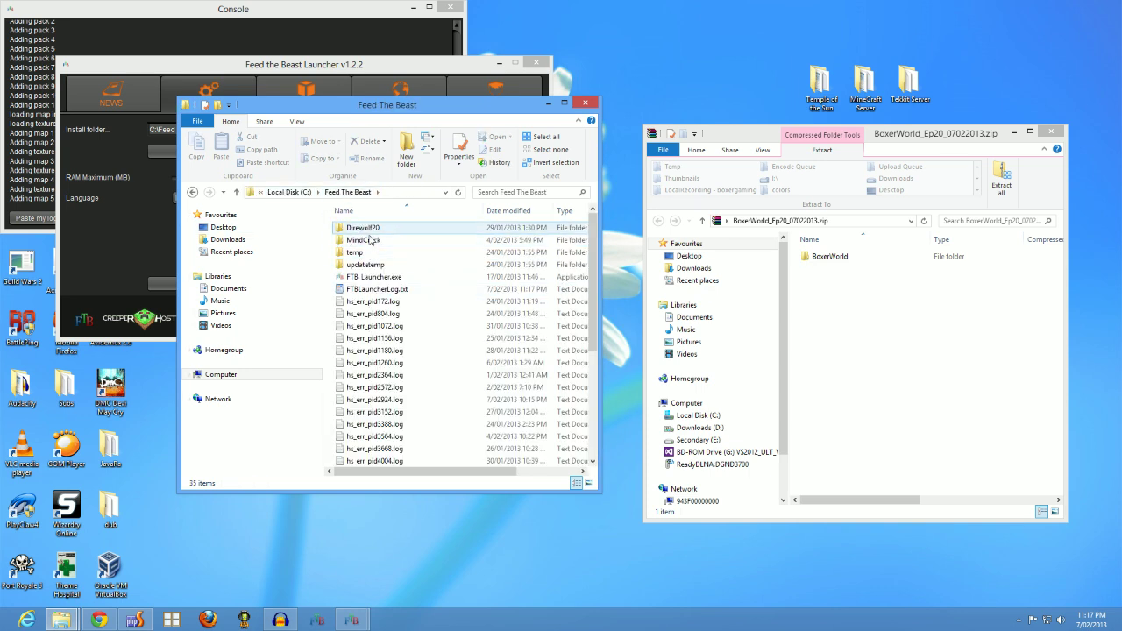
double_click(368, 228)
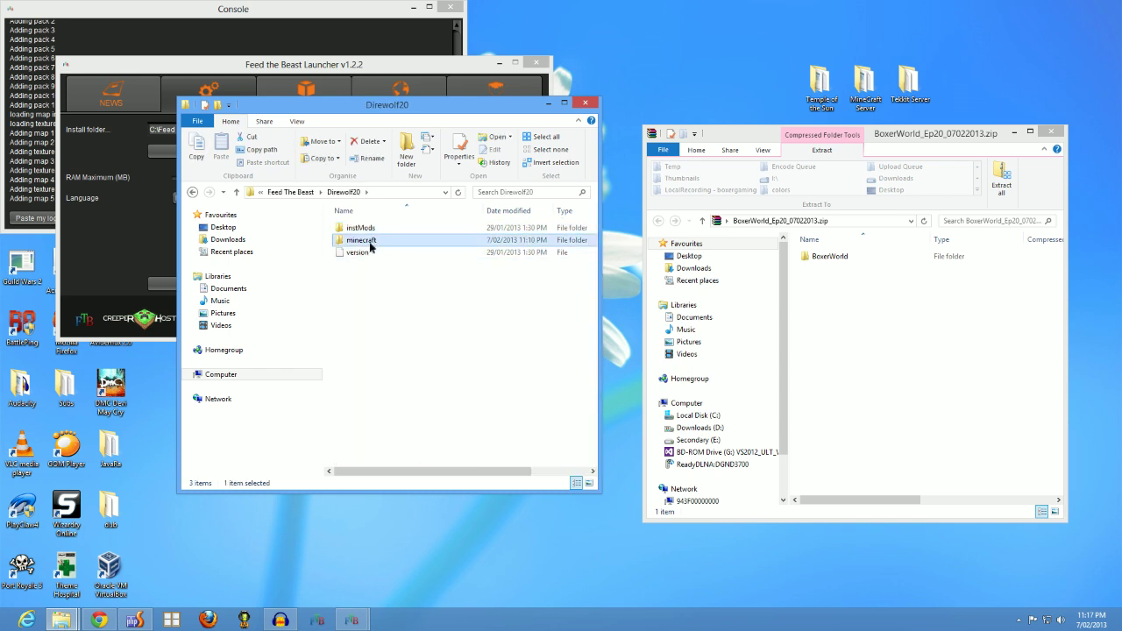
double_click(369, 240)
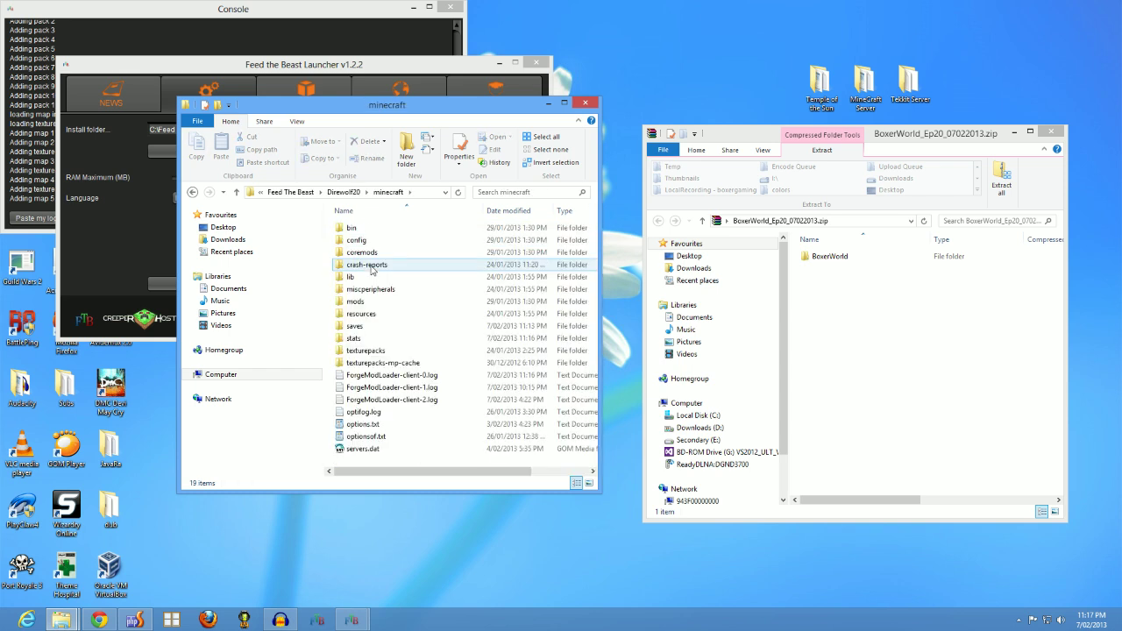
double_click(355, 325)
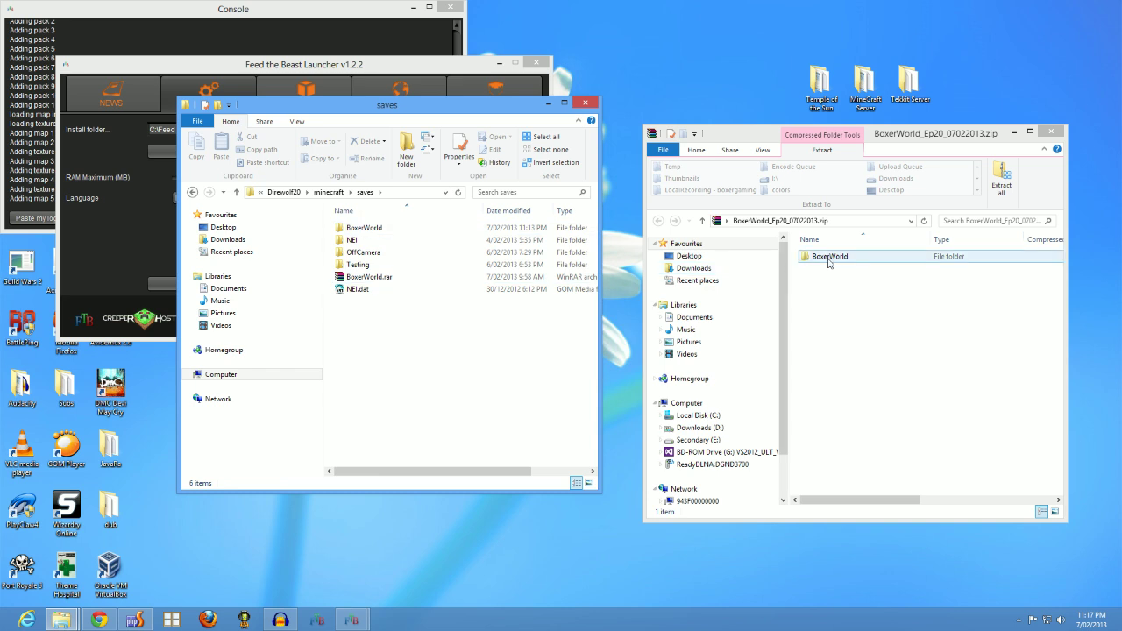
- Extract the BoxerWorld folder from the archive to the desktop and close the archive window
click(822, 259)
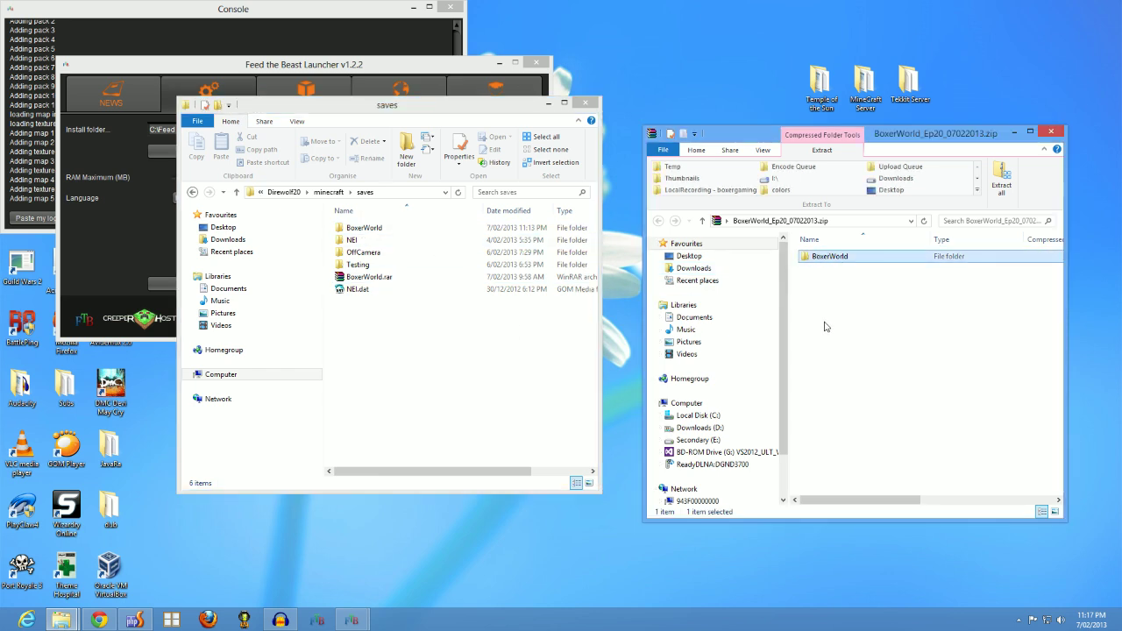
drag(825, 259, 678, 89)
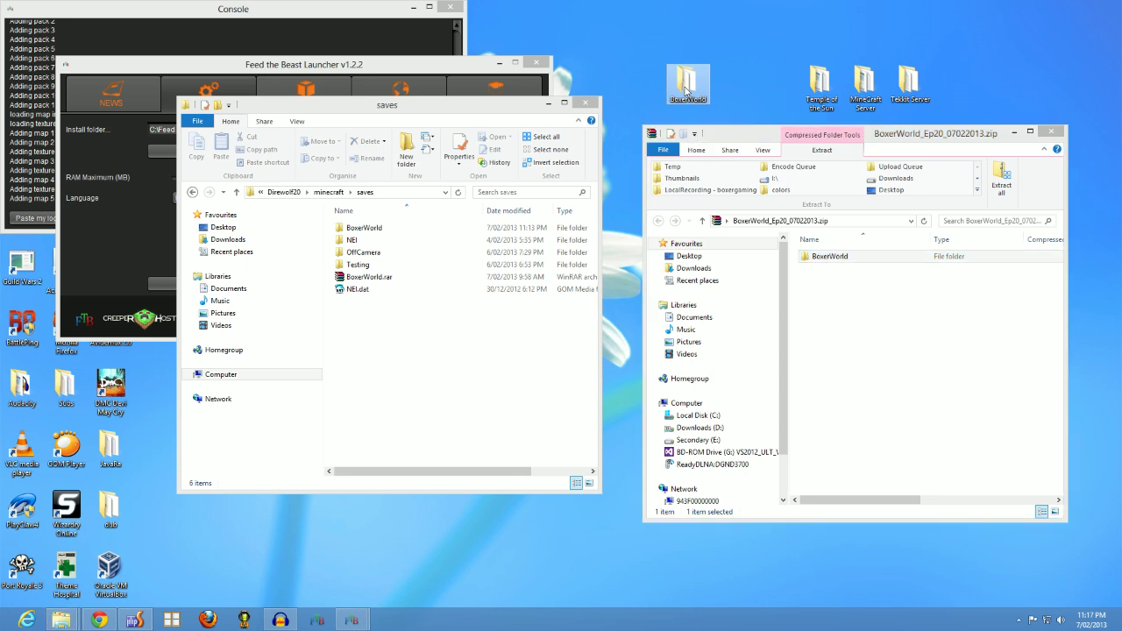
click(1049, 133)
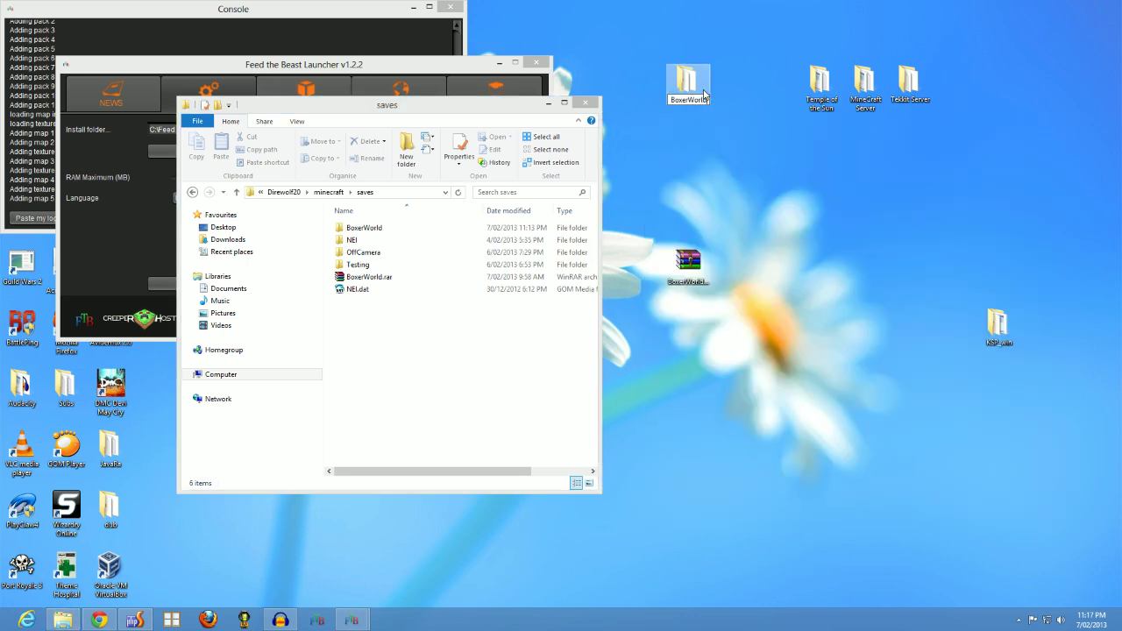
- Rename the extracted desktop folder BoxerWorldblabla and move it into the Direwolf20 saves folder
key(Return)
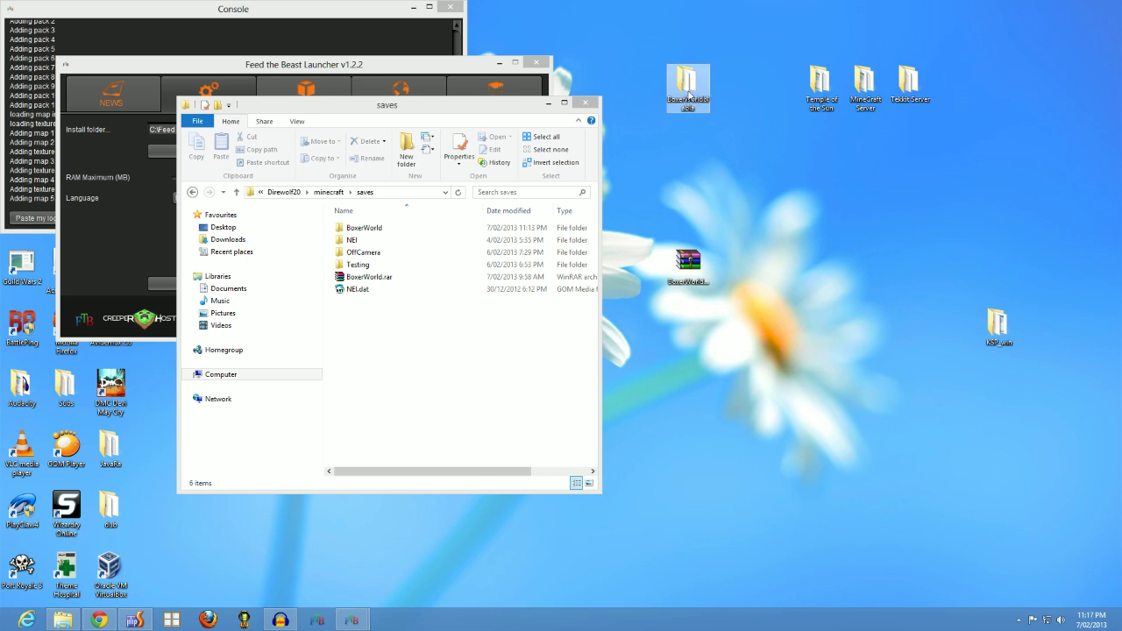
drag(689, 95, 376, 369)
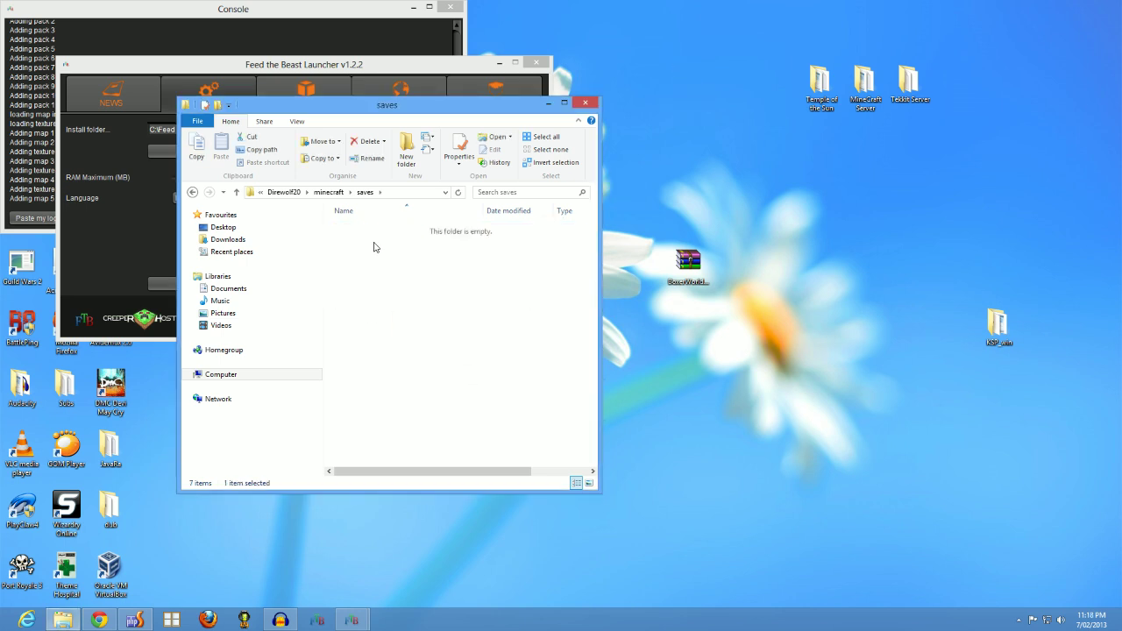
- Delete boxergaming.dat from the players folder of the BoxerWorldblabla world and return to the world's main folder
double_click(374, 247)
double_click(367, 319)
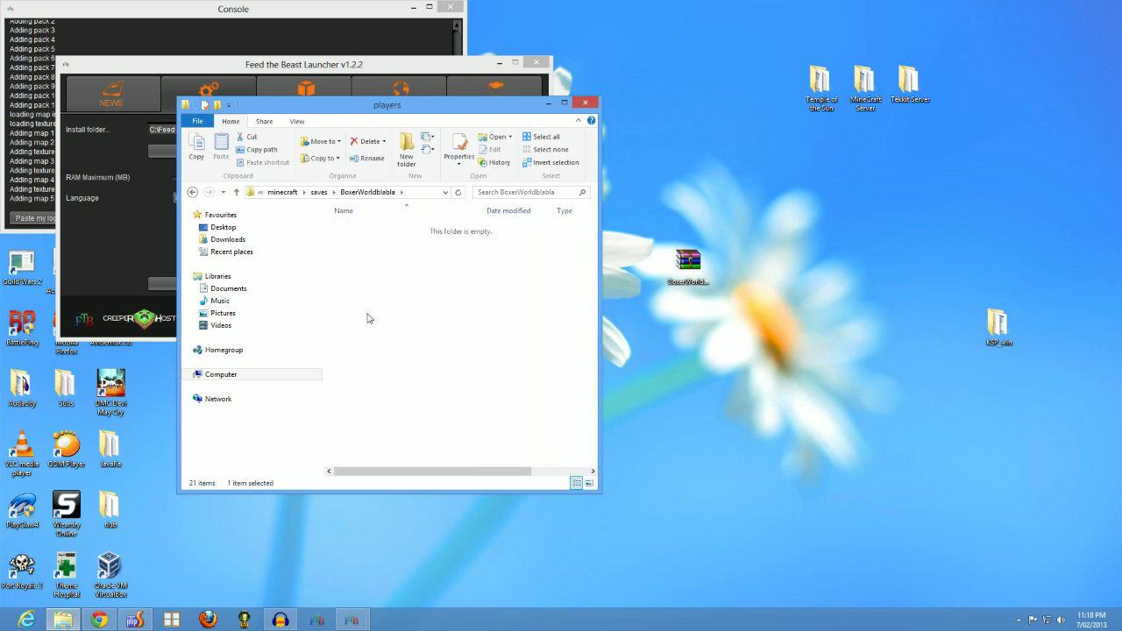
click(381, 230)
key(BackSpace)
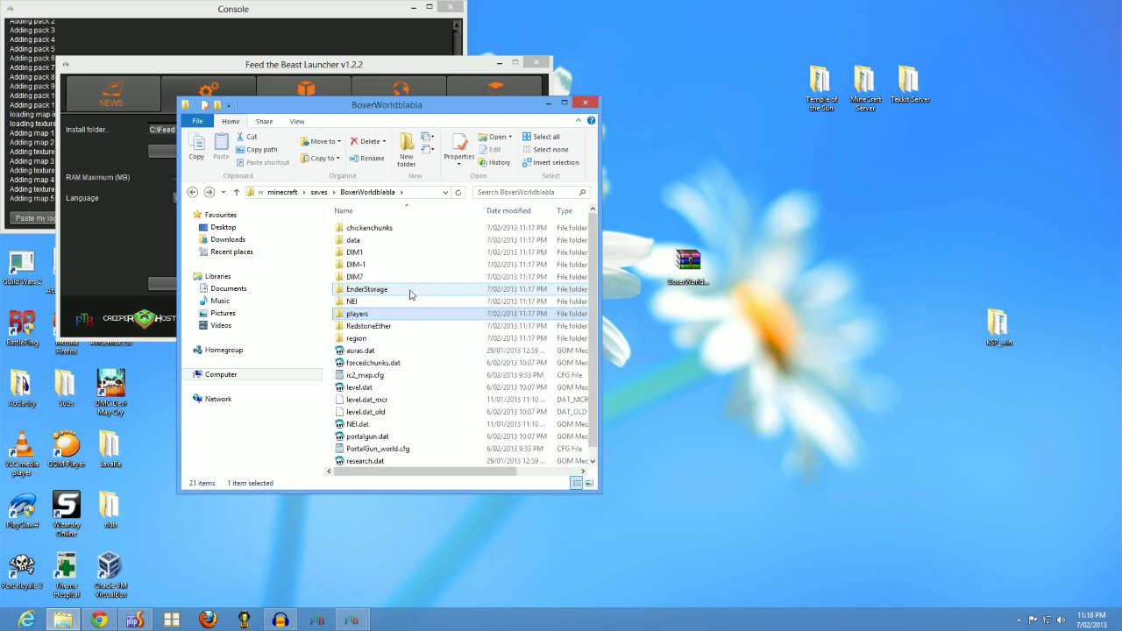
double_click(358, 319)
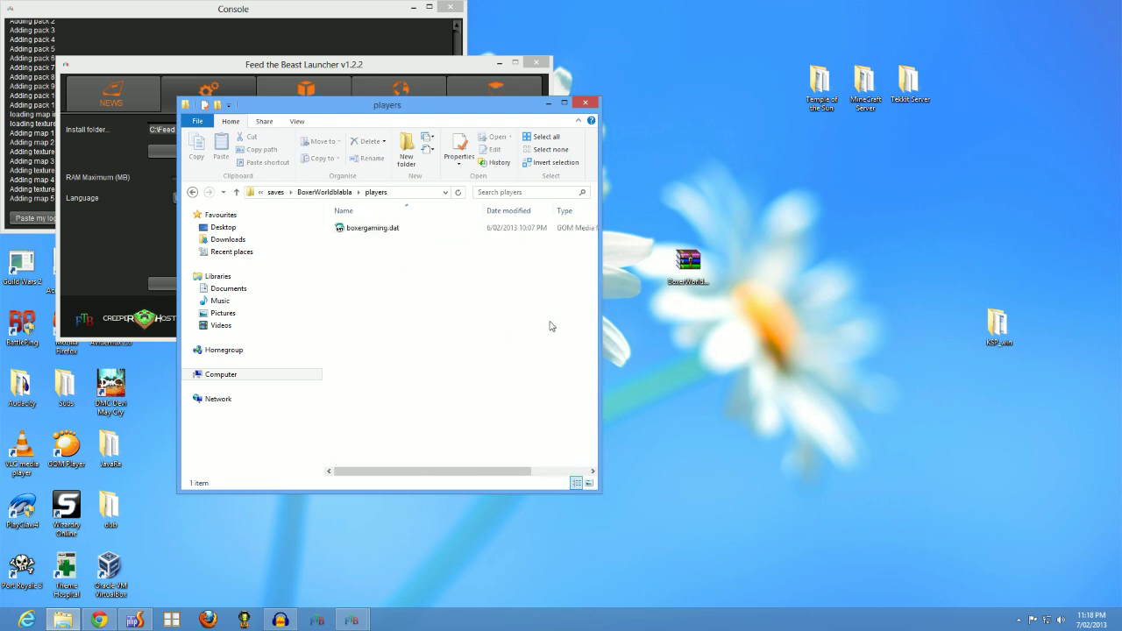
click(377, 230)
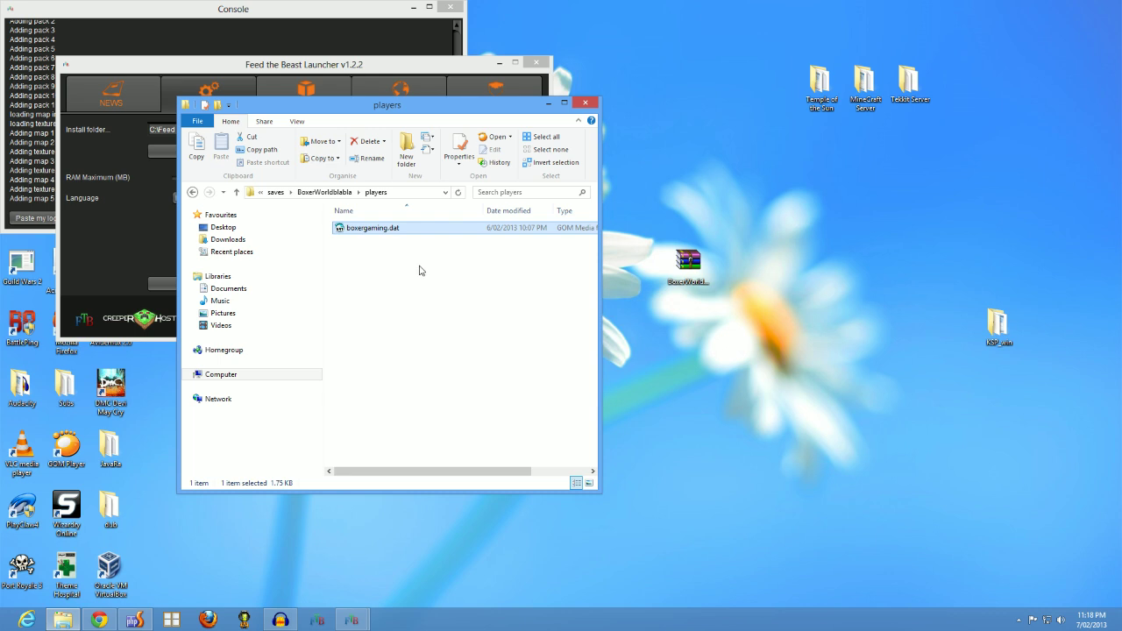
key(Delete)
key(BackSpace)
- Look through the BoxerWorldblabla world's data folder and its top-level files
double_click(386, 243)
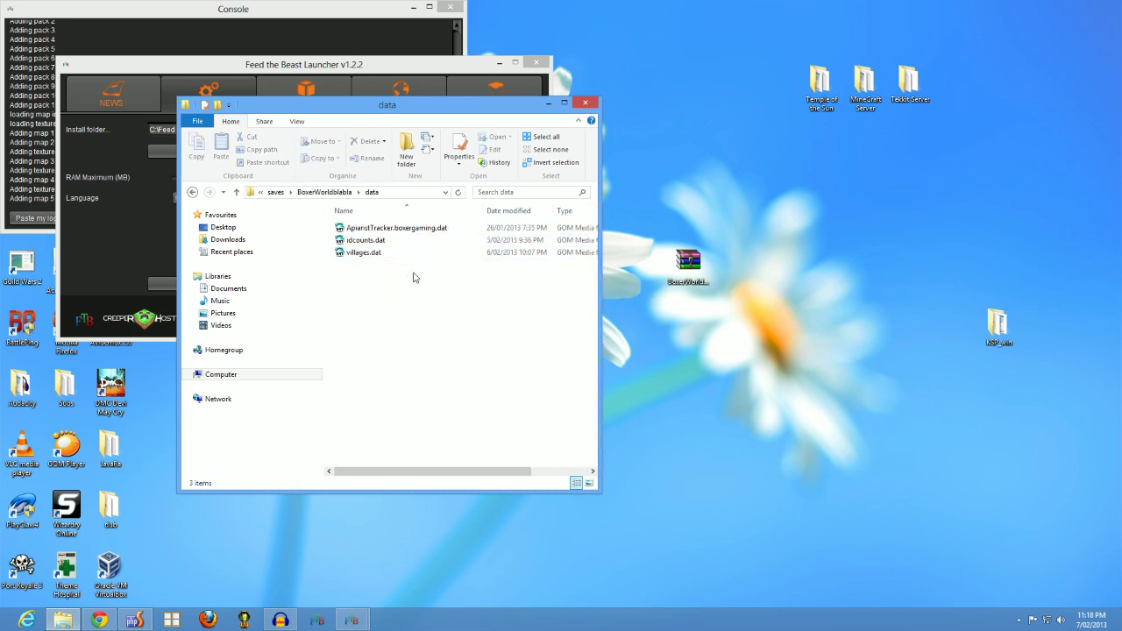
key(BackSpace)
scroll(445, 356, down, 1)
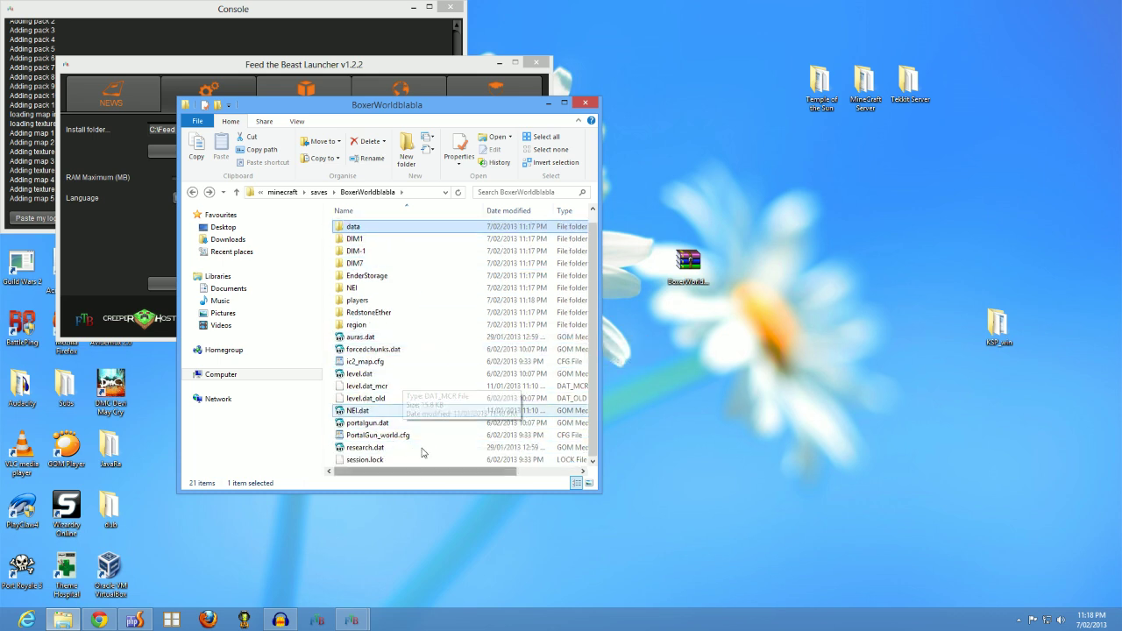
scroll(402, 374, up, 1)
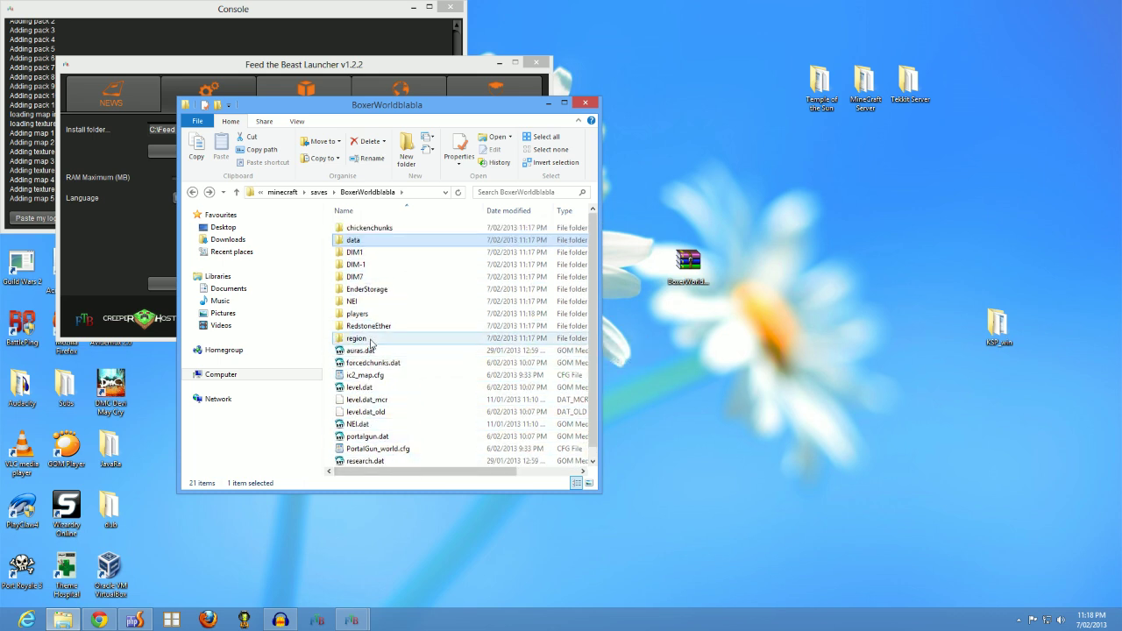
- Launch the mod pack from the Feed the Beast Launcher and load the singleplayer world stored in BoxerWorldblabla
click(133, 150)
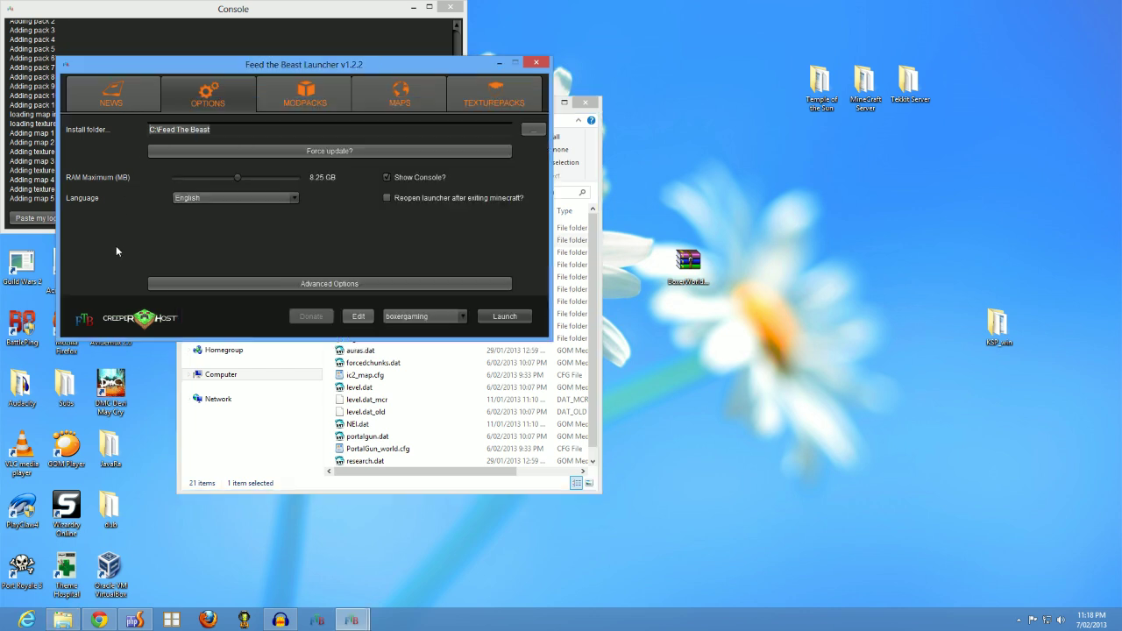
click(305, 92)
click(504, 317)
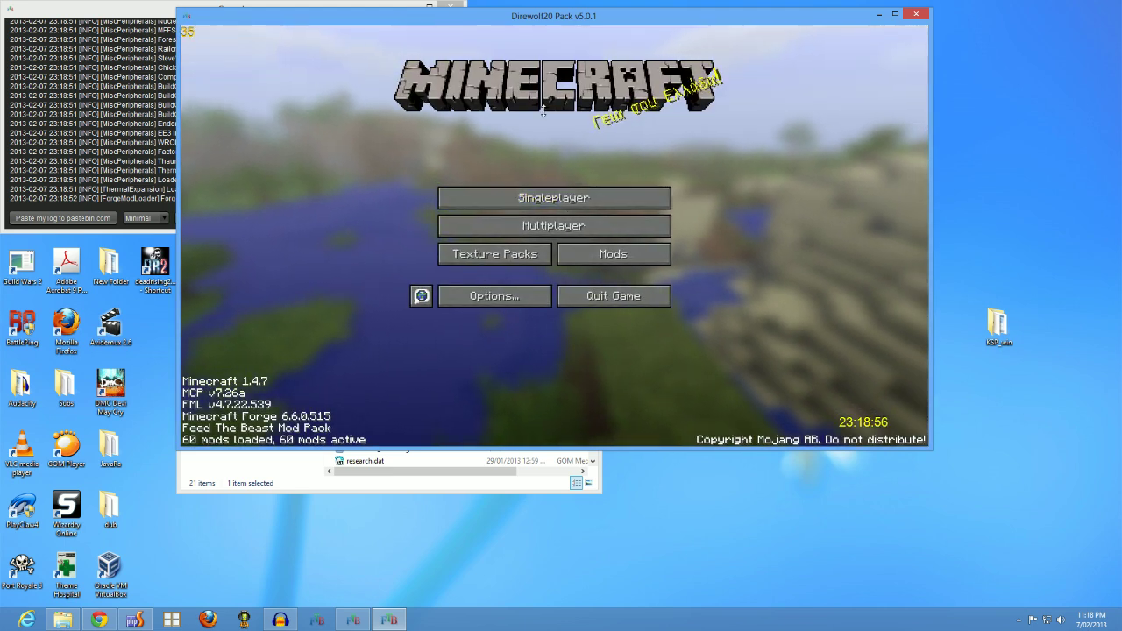
click(574, 203)
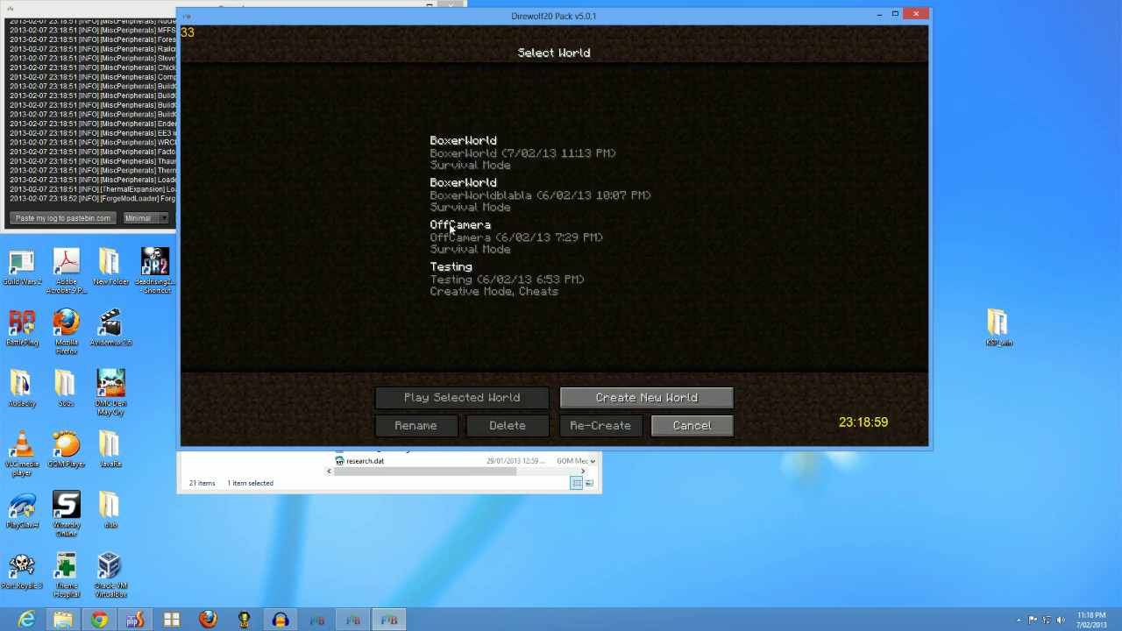
double_click(490, 193)
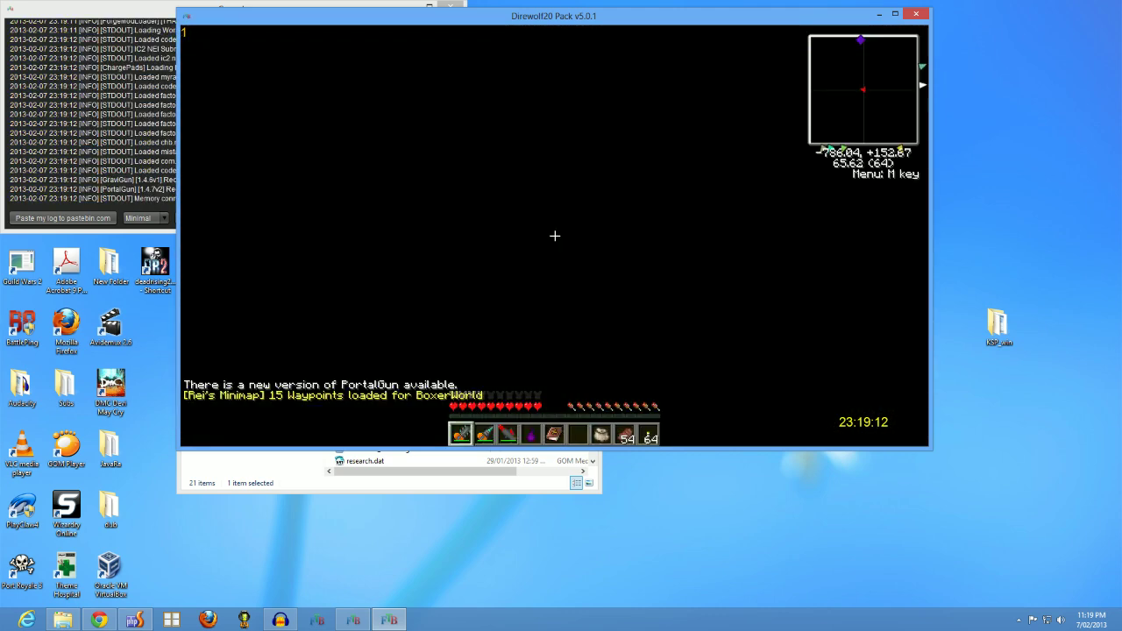
- Walk through the village in the loaded world and inspect the player's inventory
scroll(554, 235, down, 4)
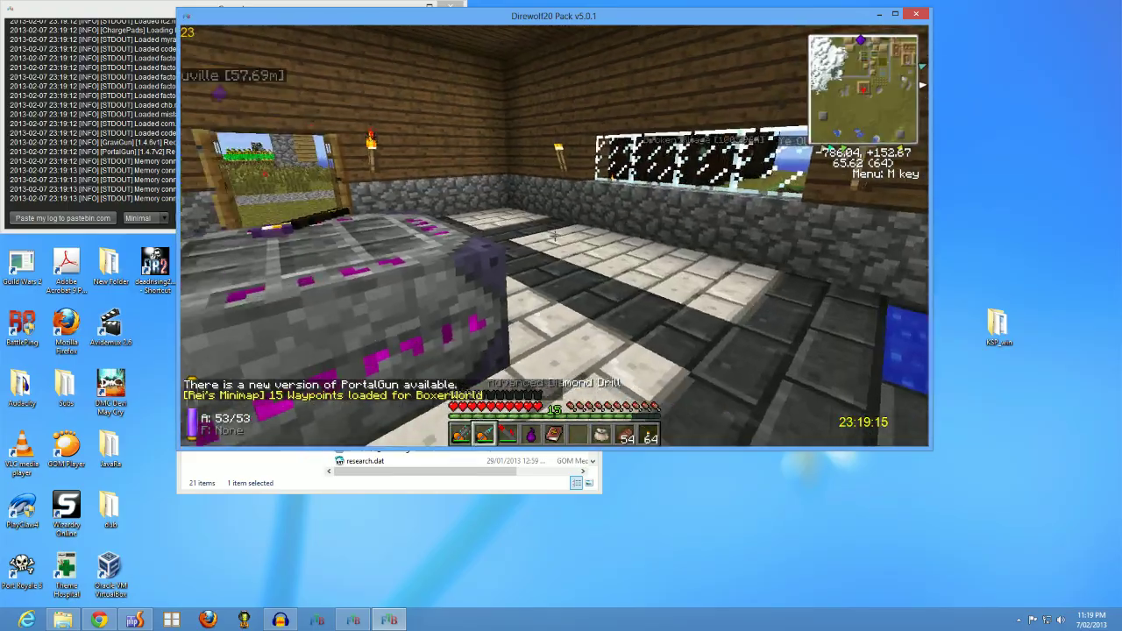
scroll(555, 235, down, 1)
key(w)
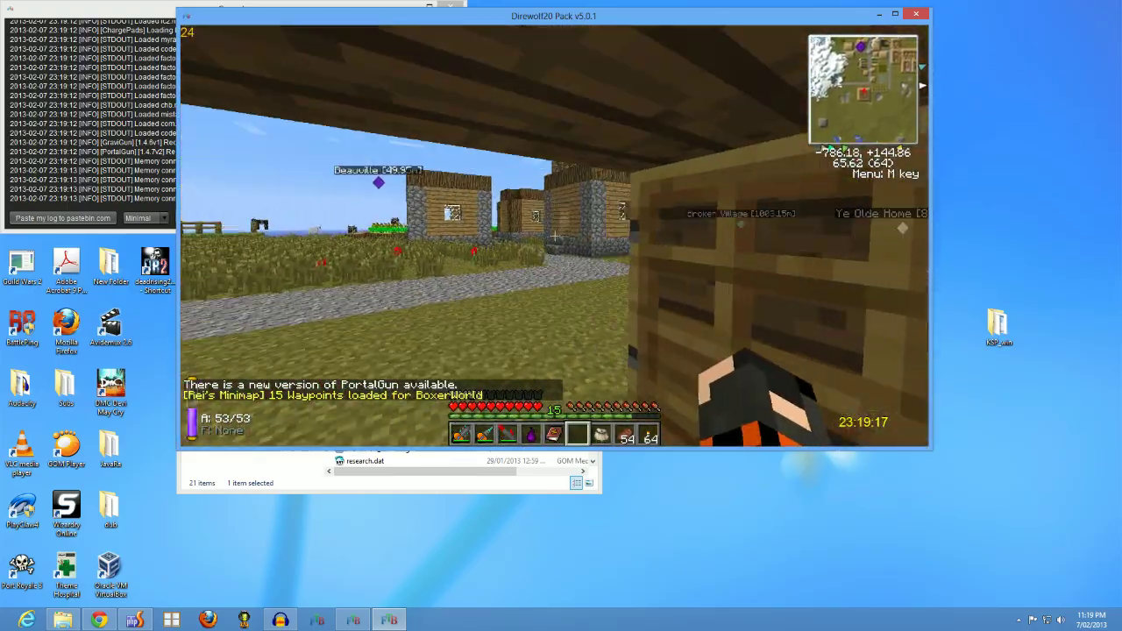
key(w)
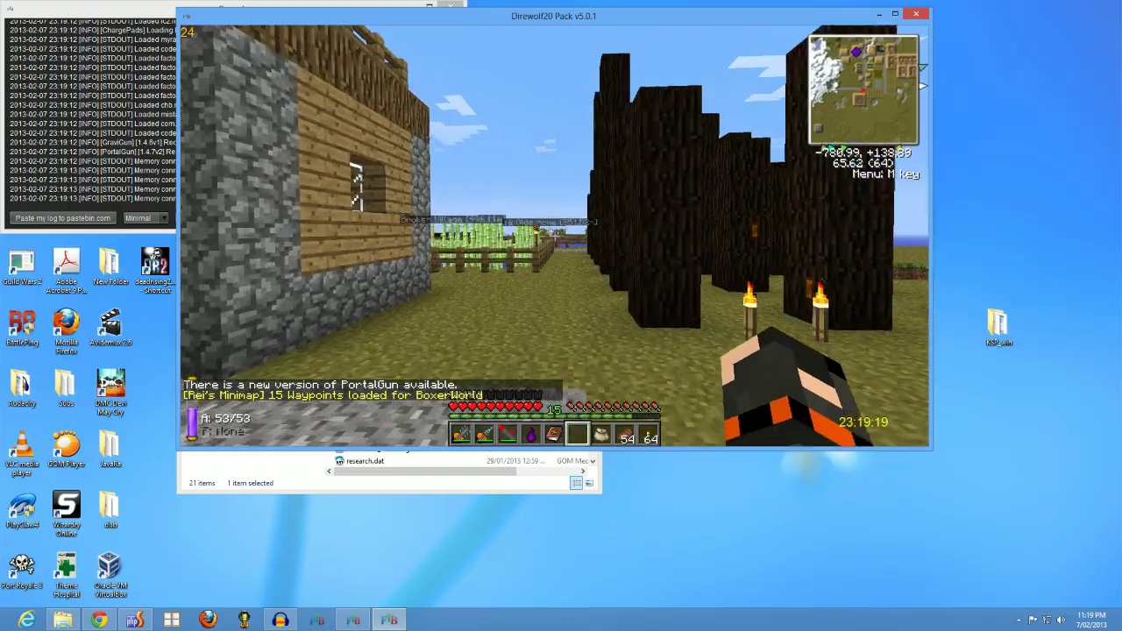
key(w)
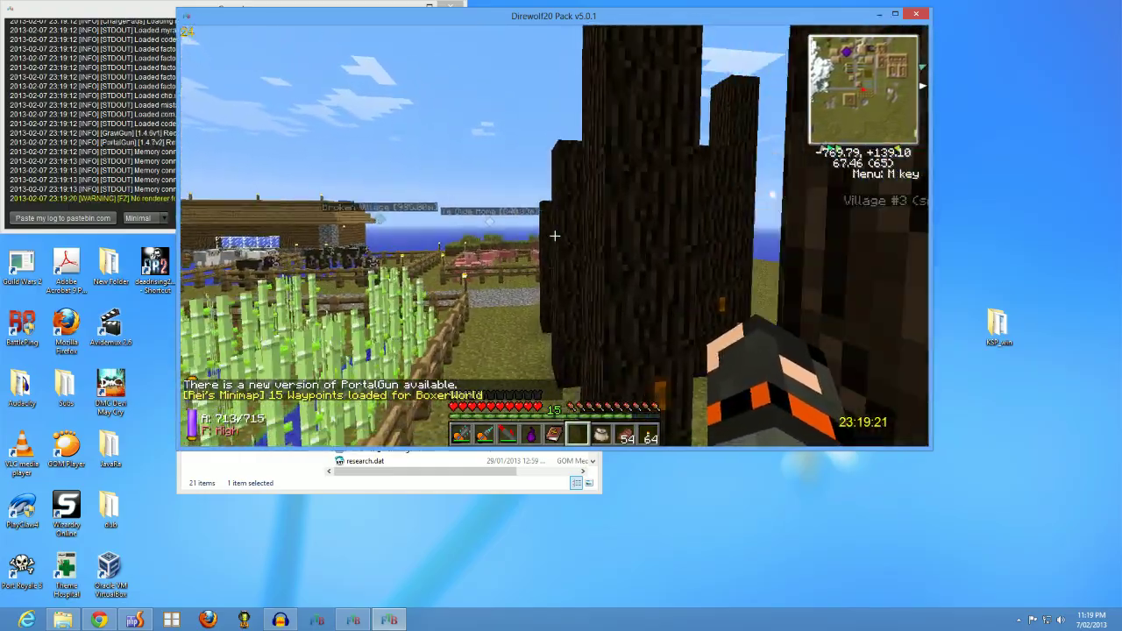
key(w)
key(e)
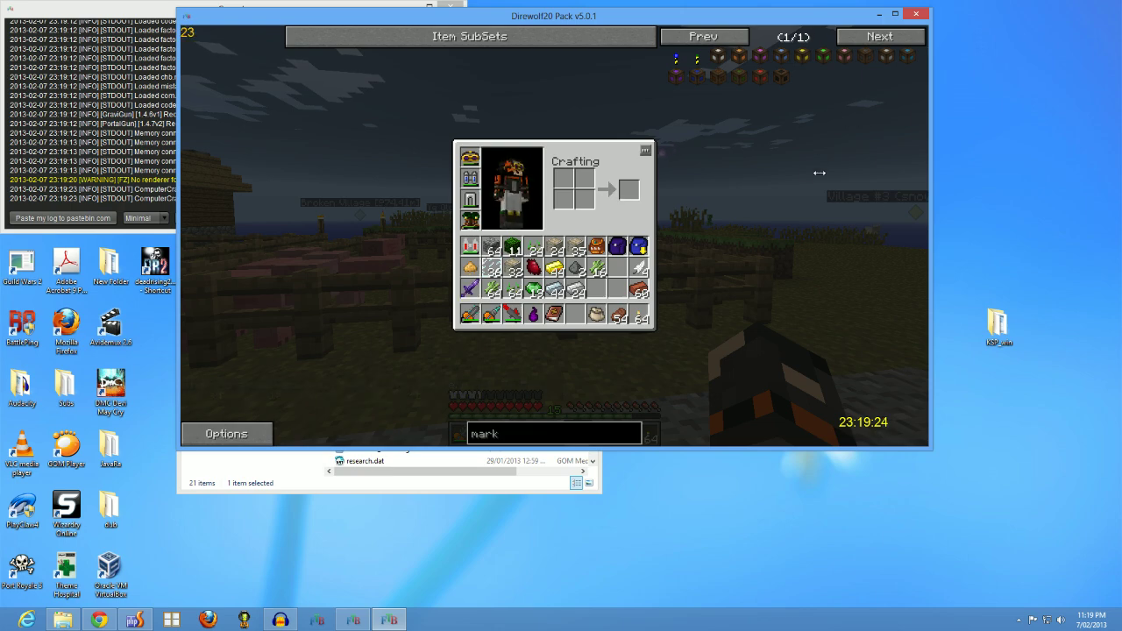
key(Escape)
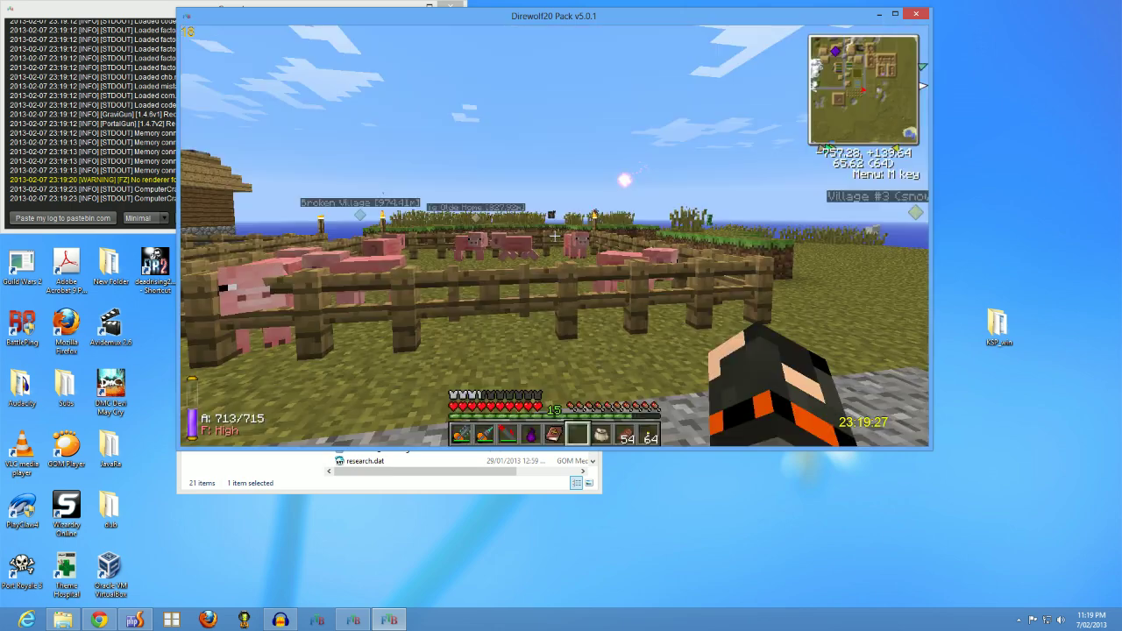
key(w)
key(w)
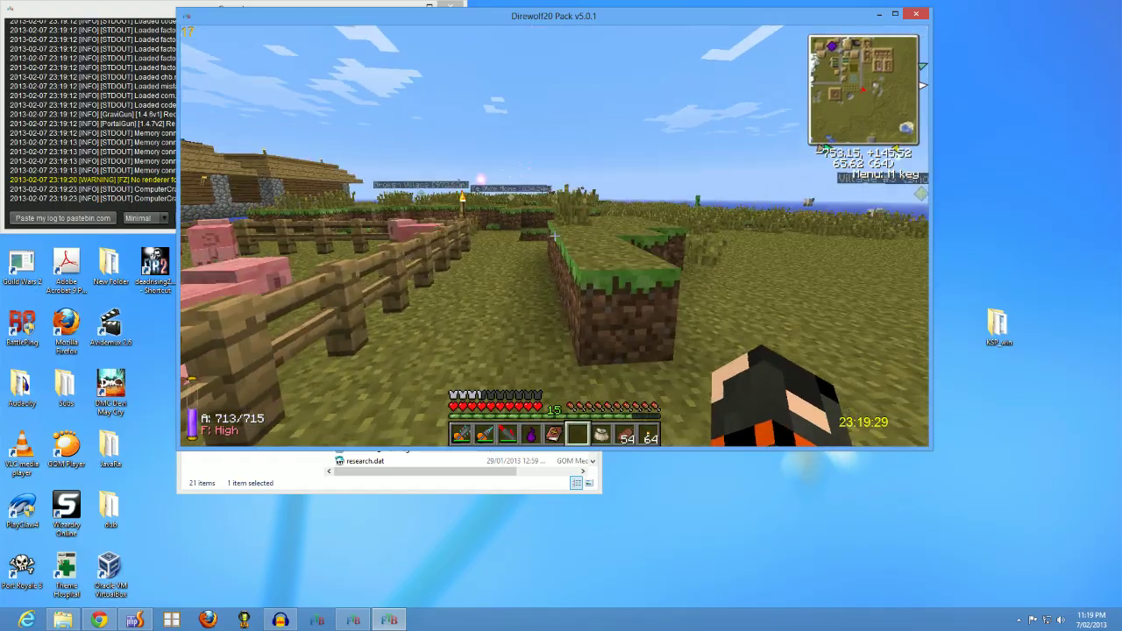
- Walk past the pig pen and through the grassy field around to the long wooden buildings
key(w)
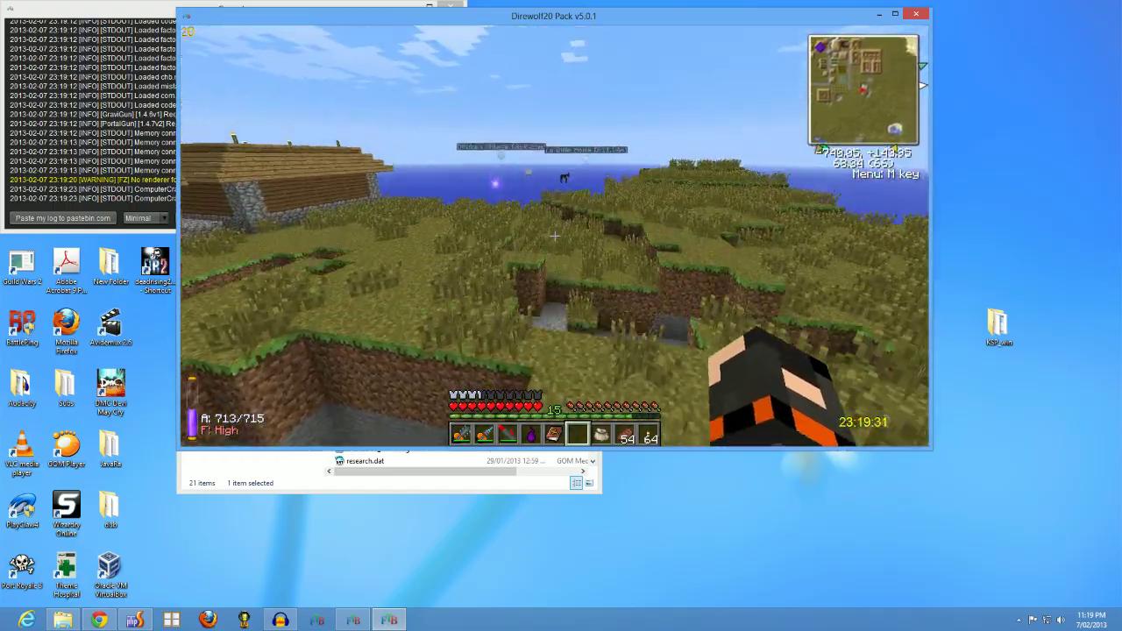
key(w)
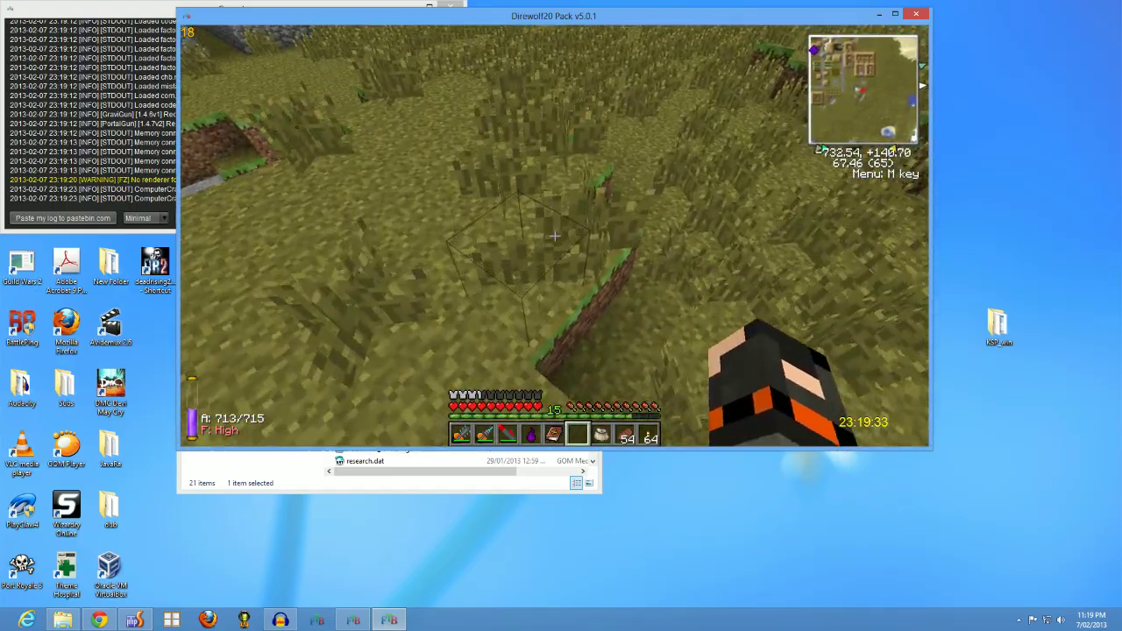
key(w)
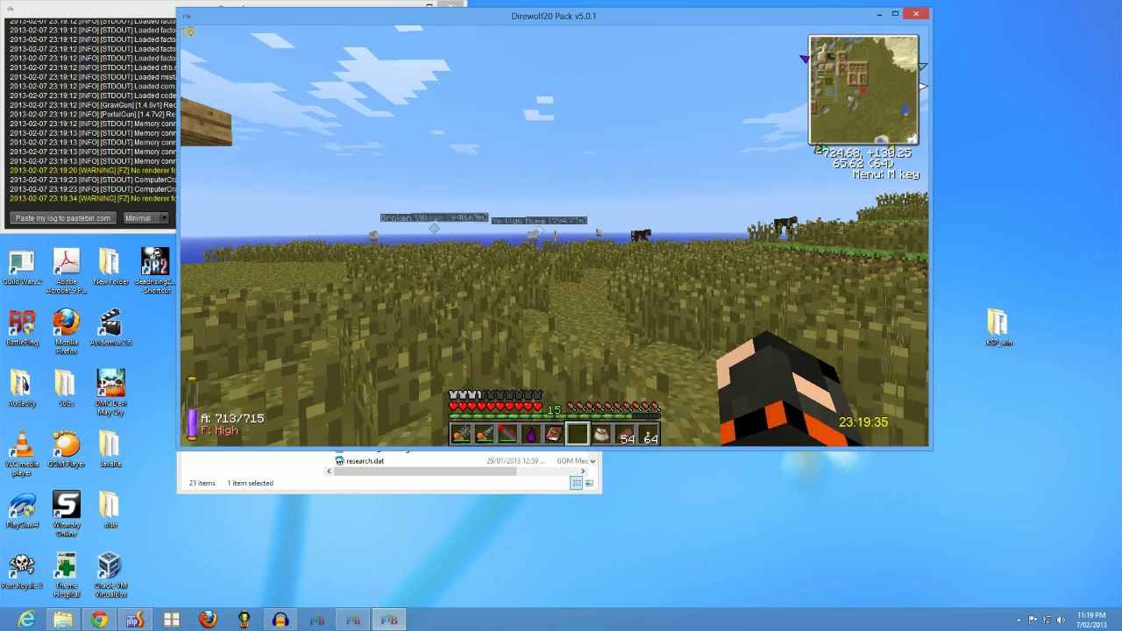
key(w)
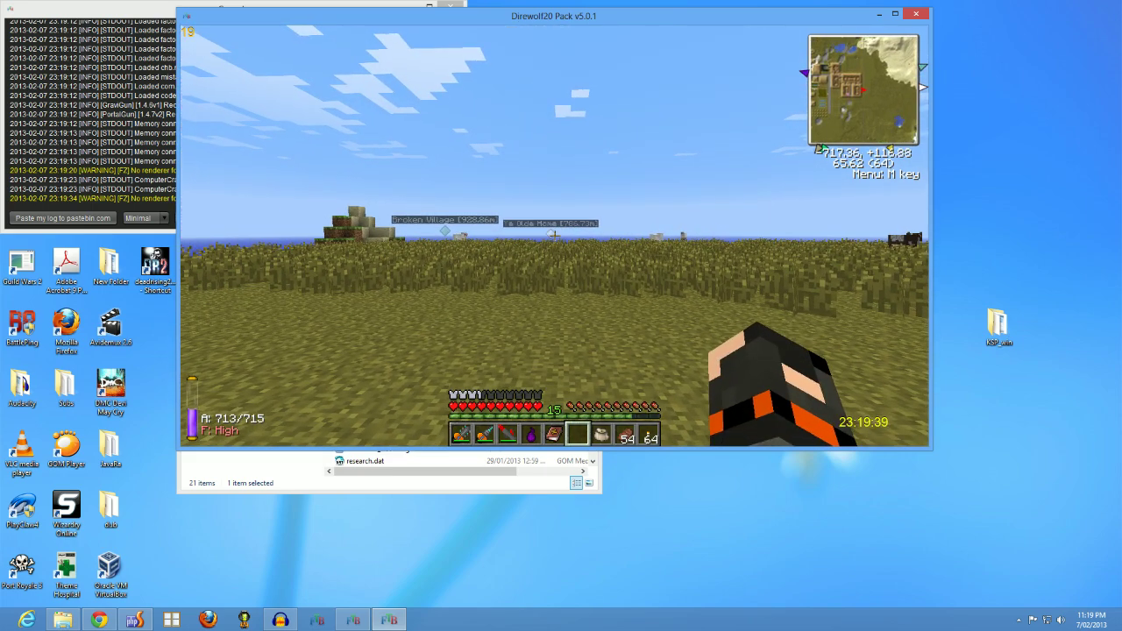
key(w)
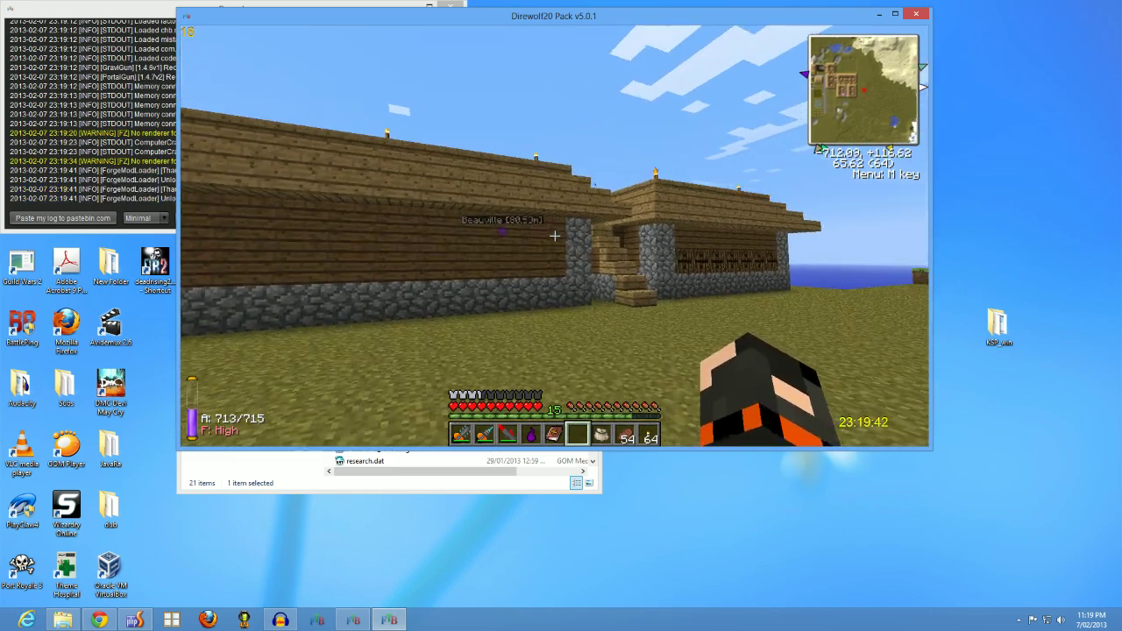
- Climb onto the roofs of the wooden buildings and survey the village houses and crop fields from above
key(w)
key(w)
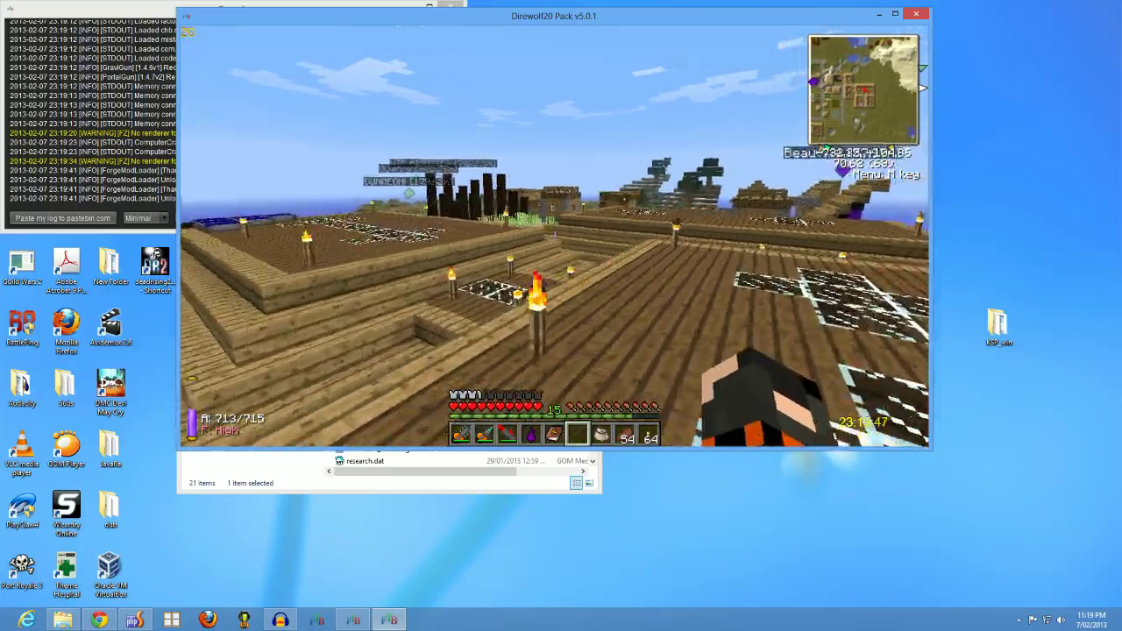
key(w)
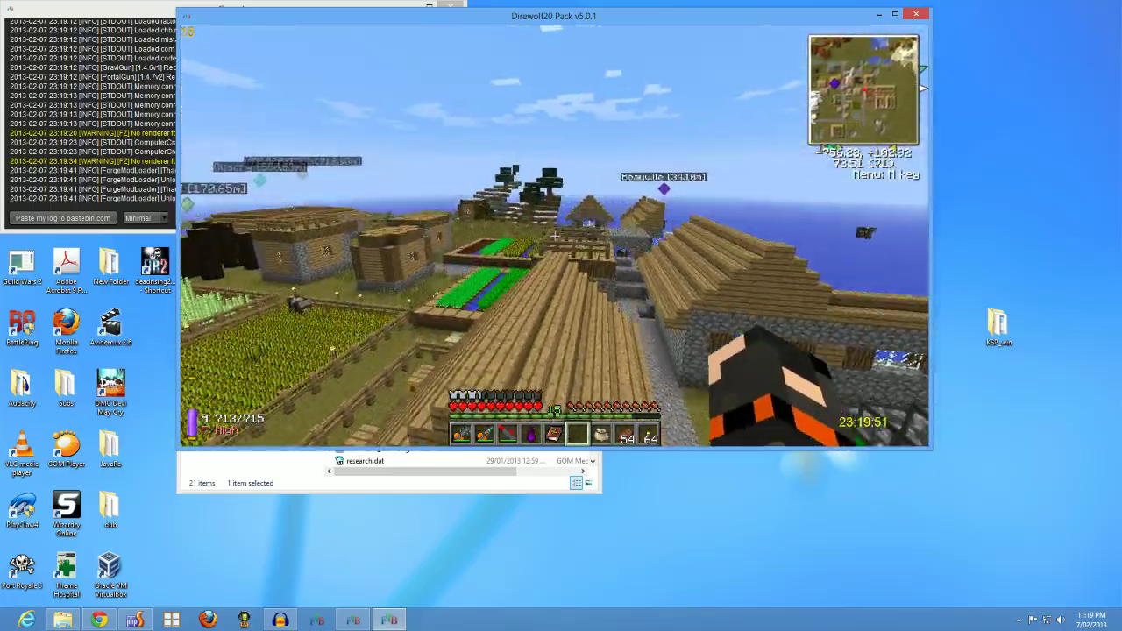
key(w)
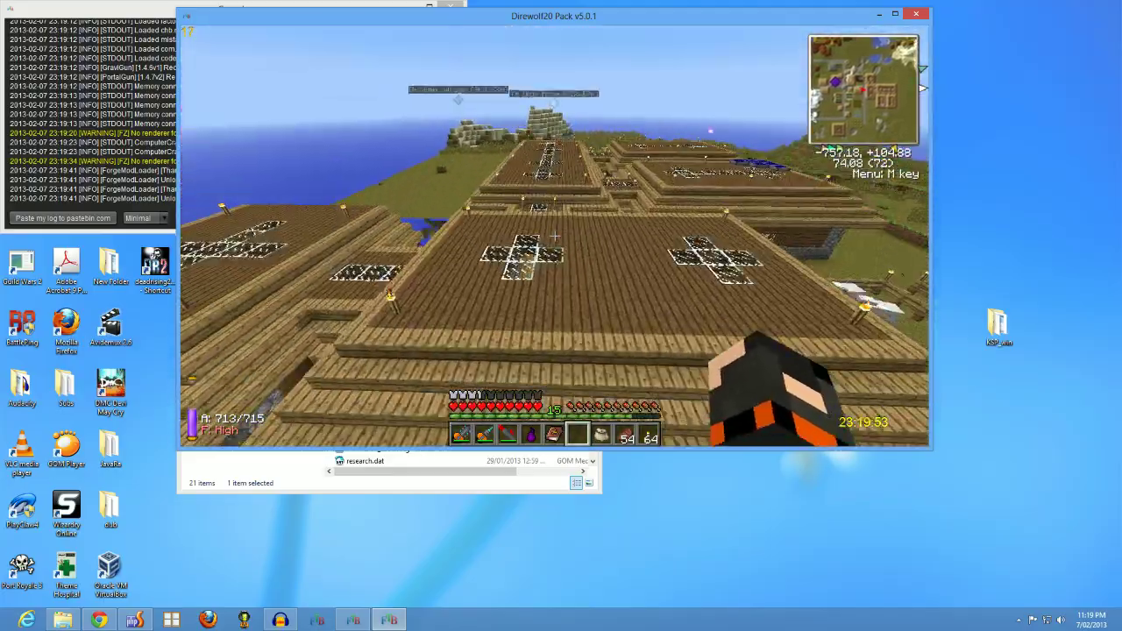
- Walk along the torch-lit roofs with glass skylights out to the far edge and back, examining the buildings and surrounding land
key(w)
key(w)
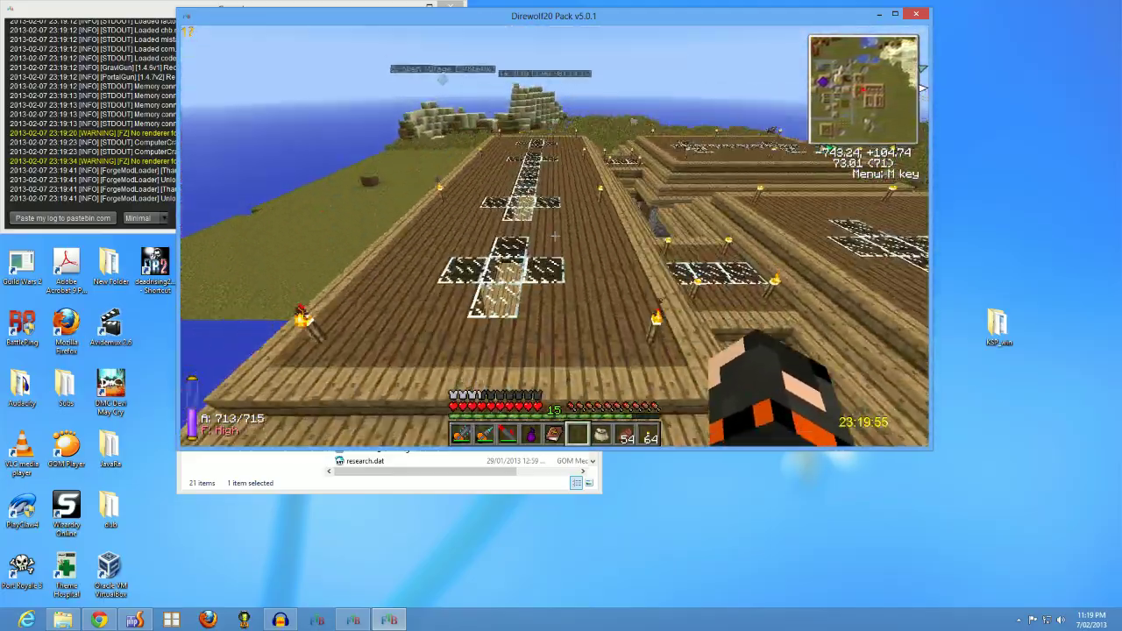
key(w)
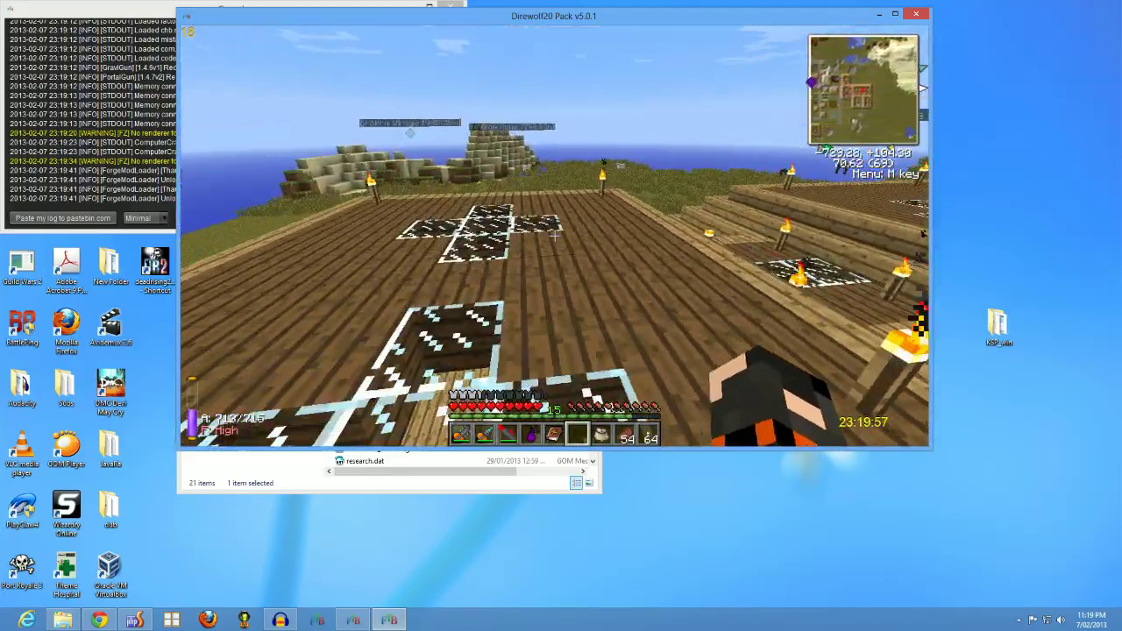
key(w)
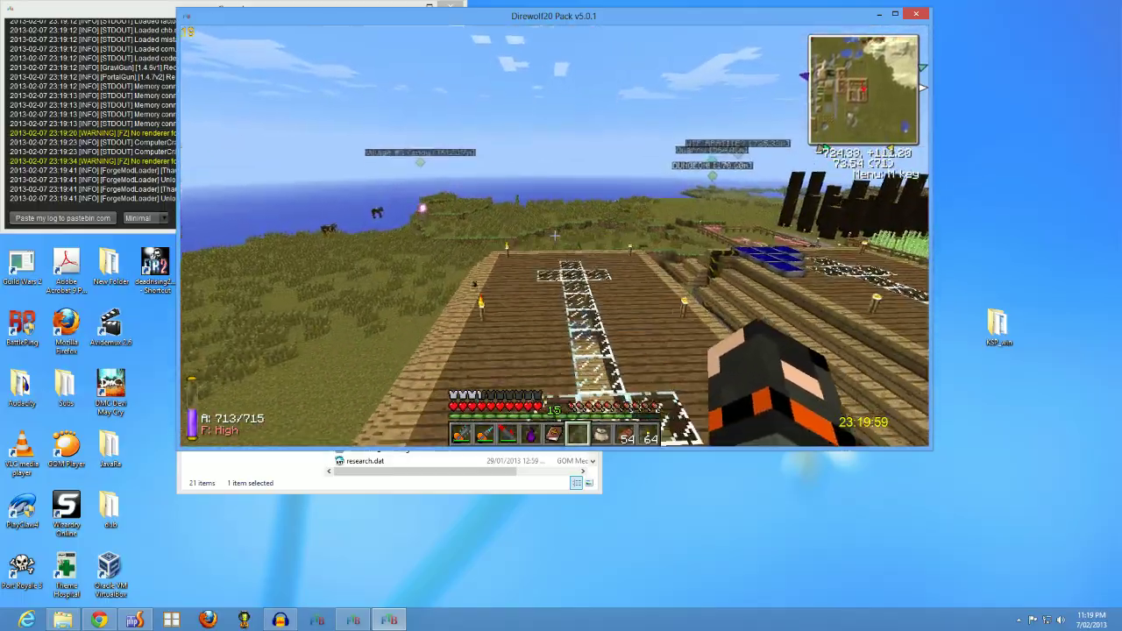
key(w)
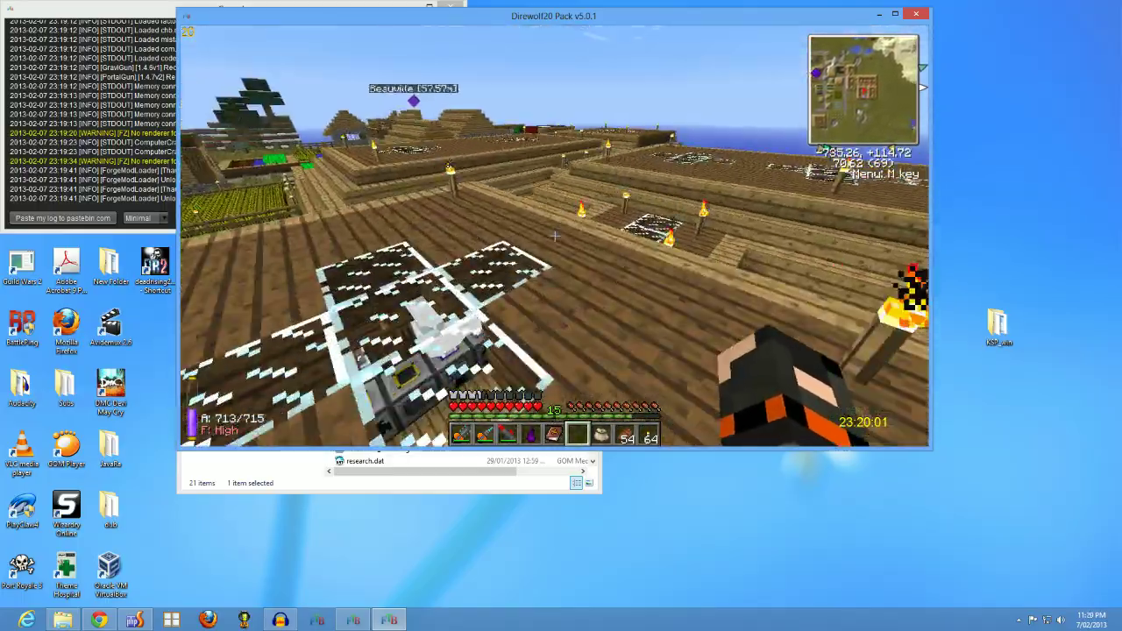
key(w)
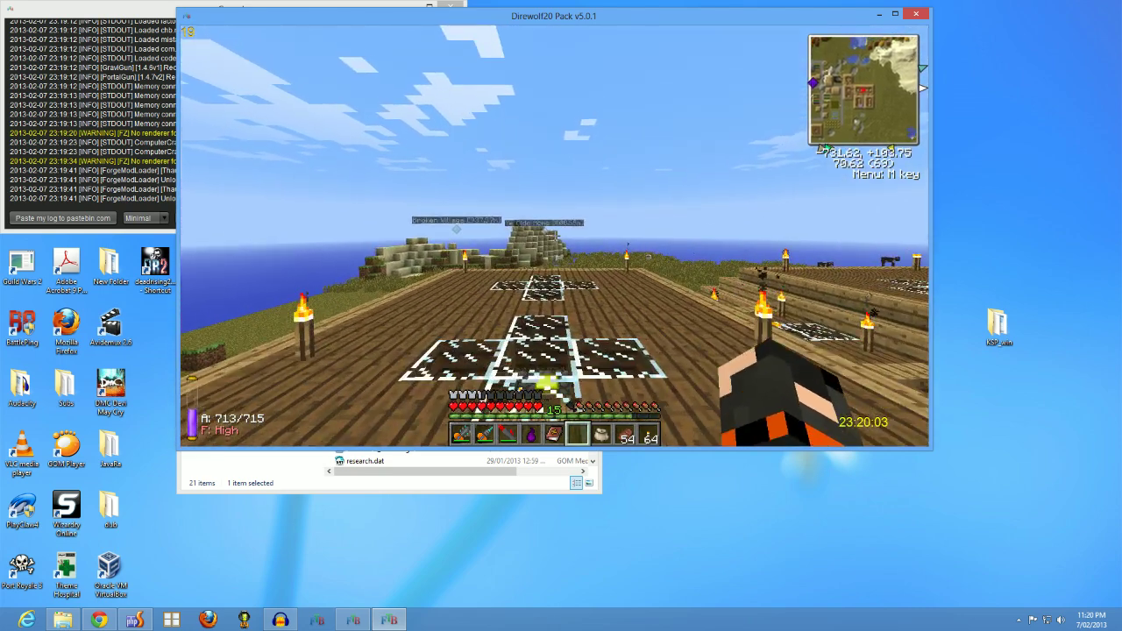
key(w)
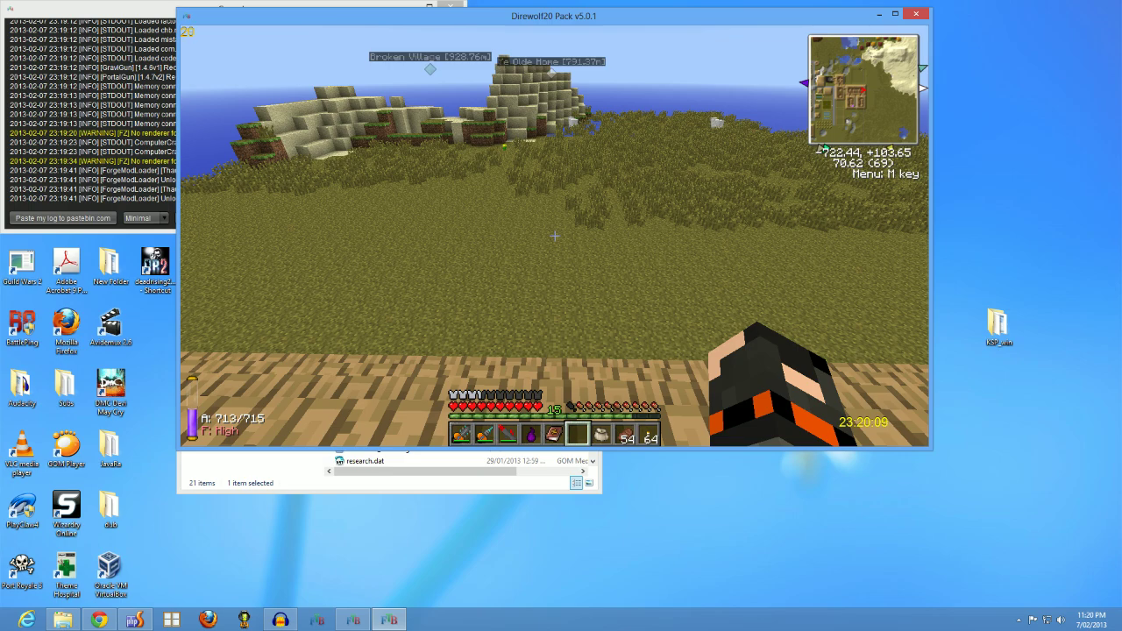
key(w)
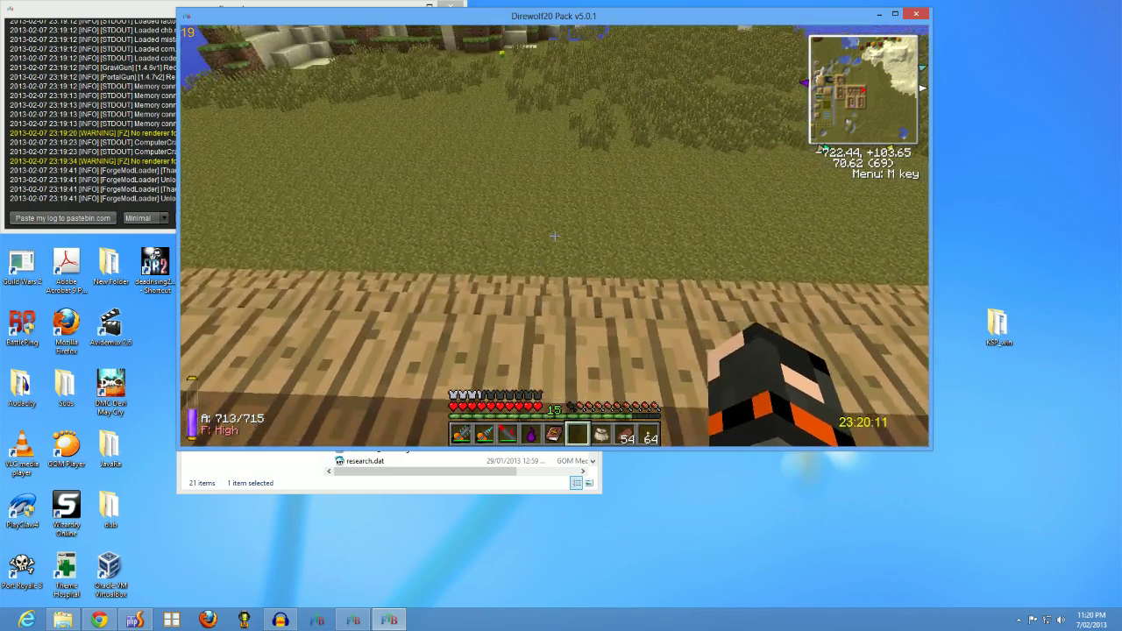
key(w)
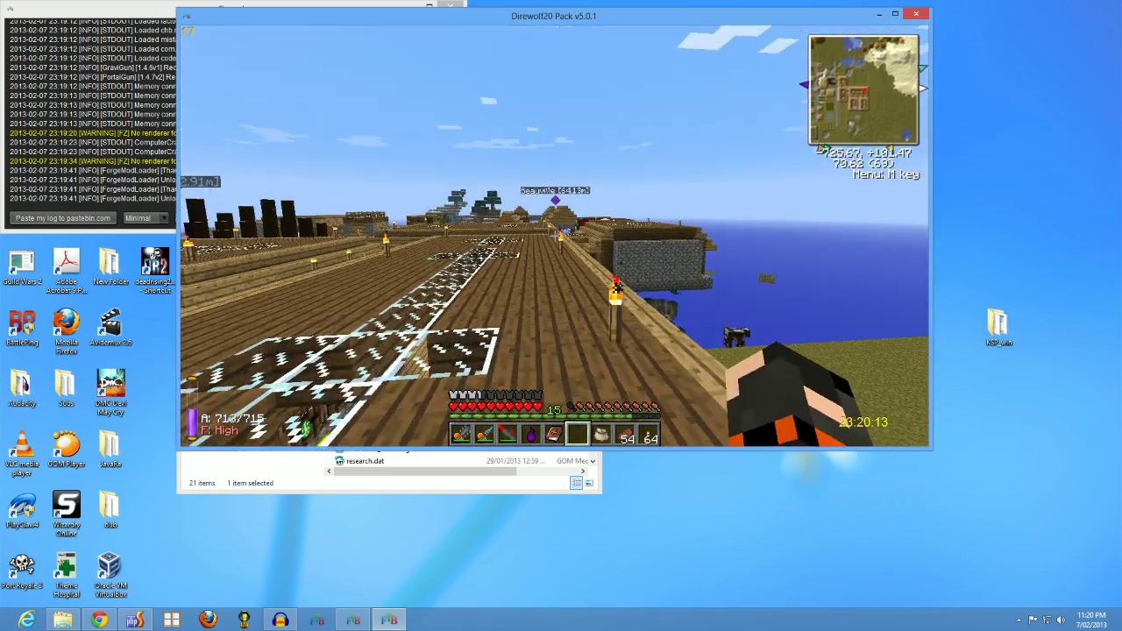
key(w)
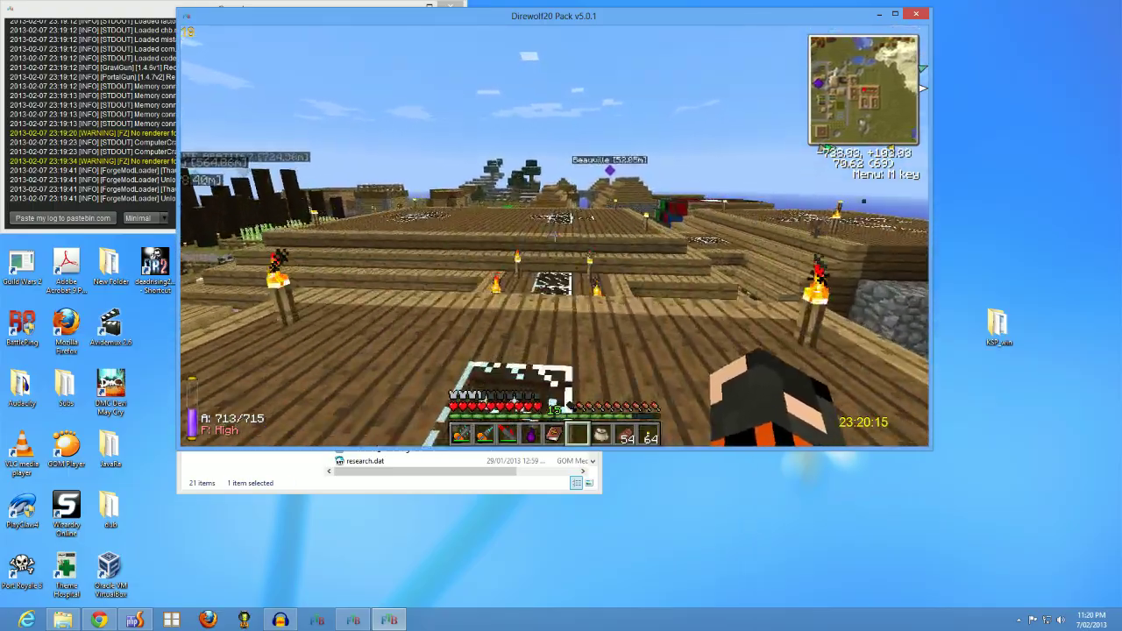